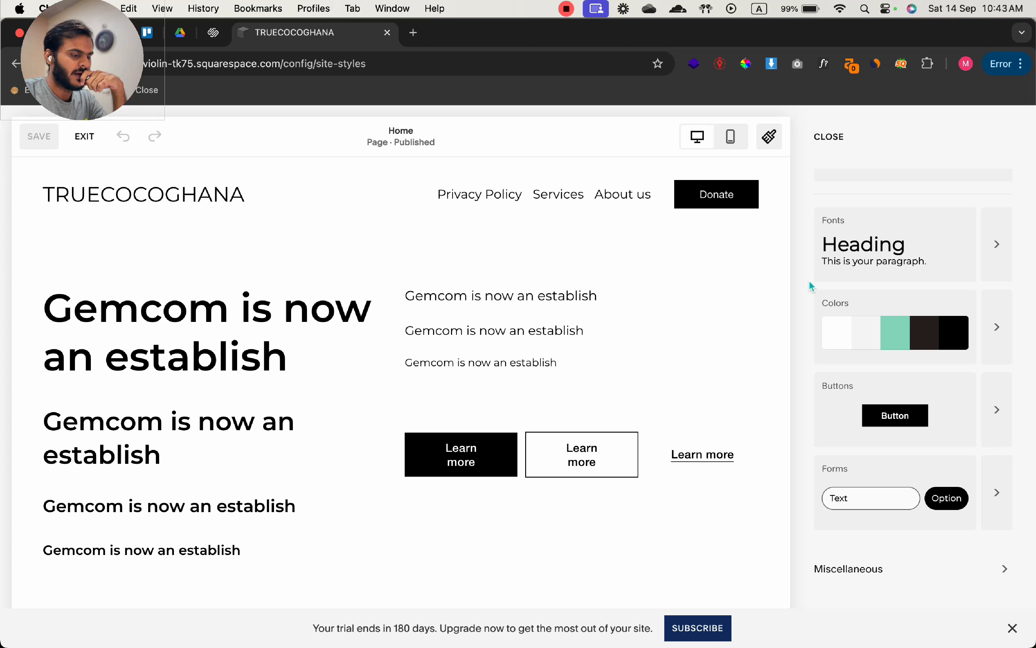
- Set the site's maximum page width to 822px in the spacing styles and save the change
left_click(769, 136)
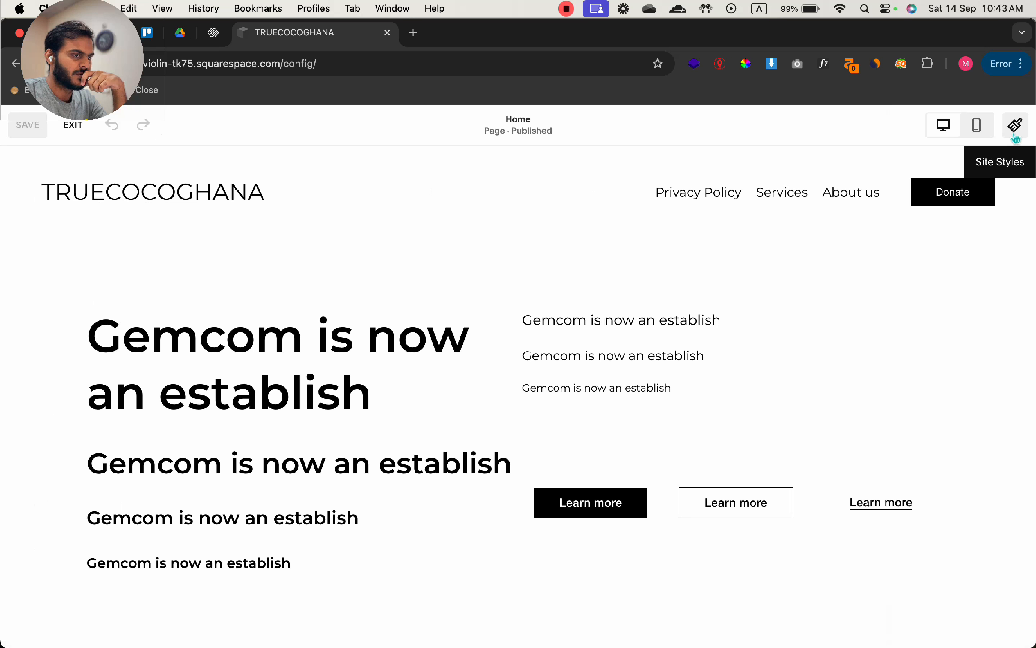
left_click(1013, 129)
left_click(868, 571)
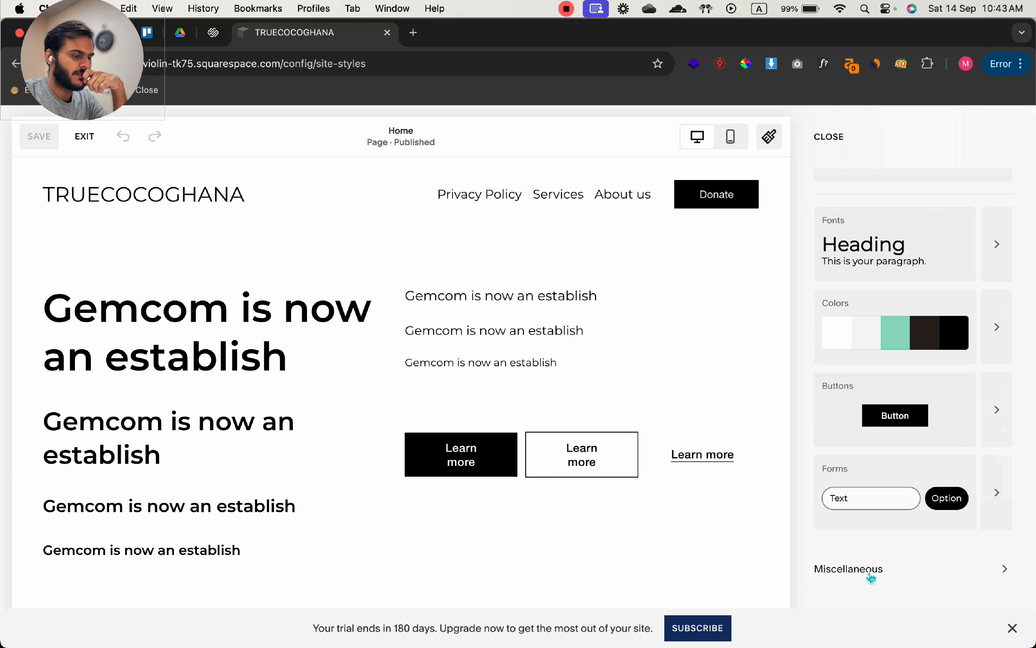
left_click(852, 245)
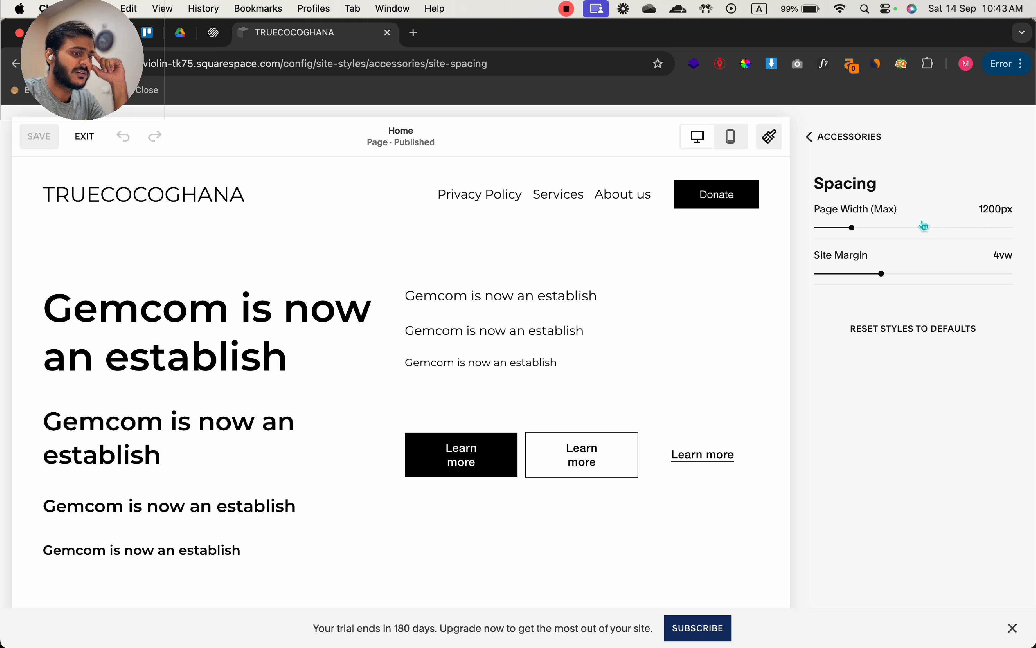
left_click_drag(849, 227, 818, 228)
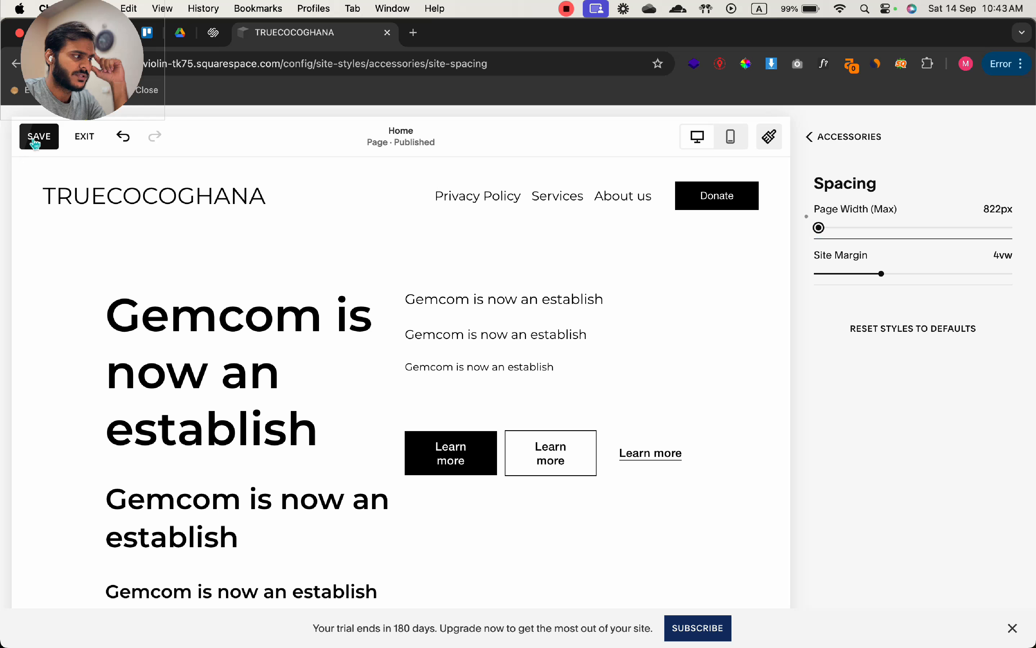
left_click(36, 138)
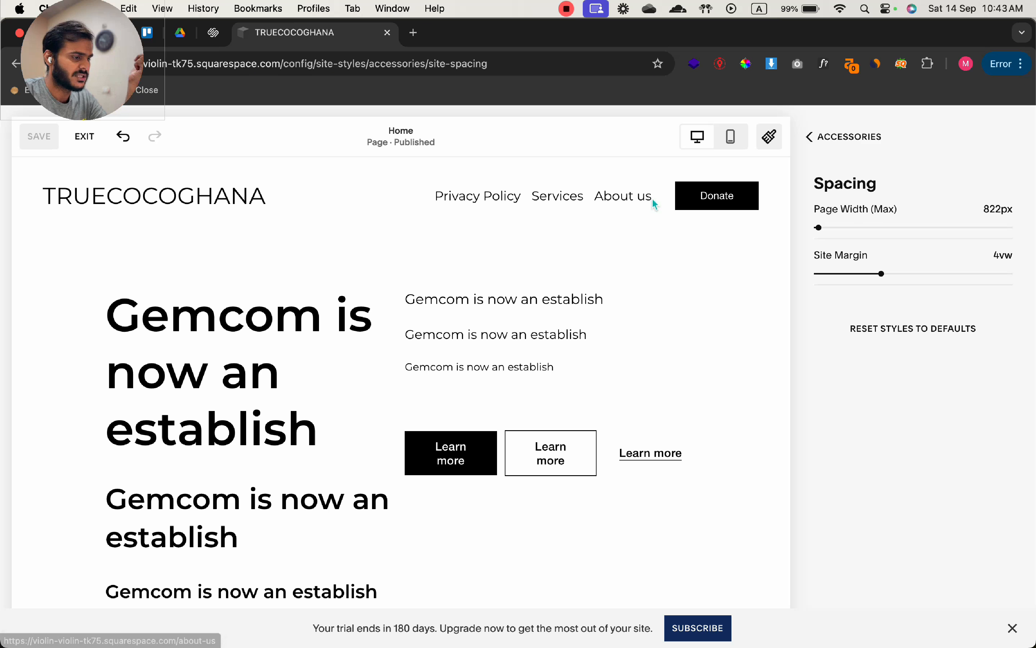
- Preview the live page and check how the narrower page width responds at full and reduced browser window sizes
left_click(84, 142)
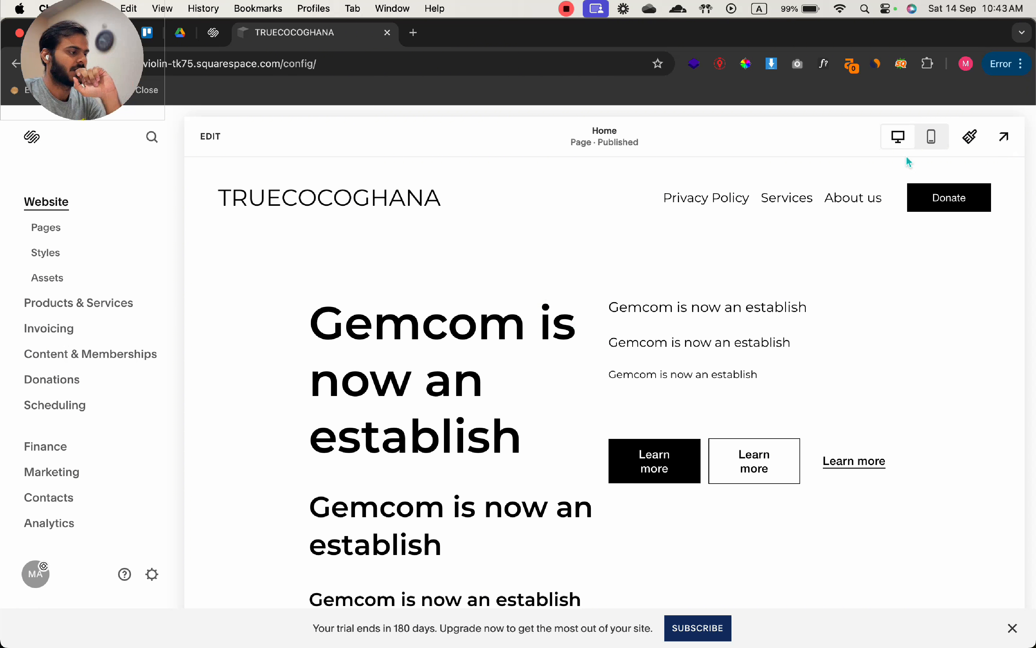
left_click(1008, 143)
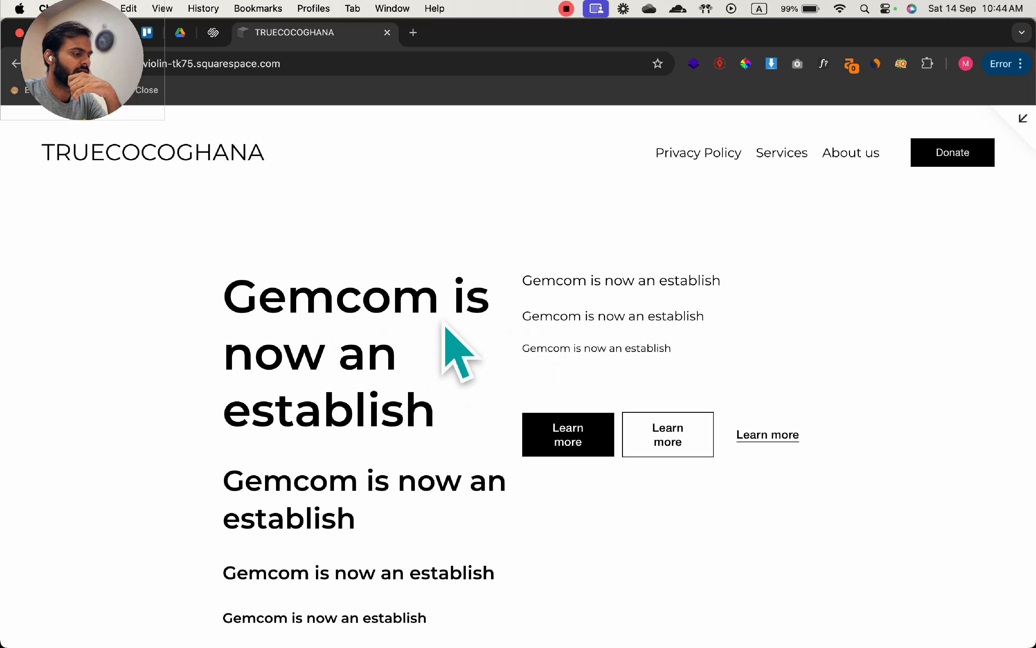
scroll(645, 304, "down", 3)
scroll(645, 304, "up", 3)
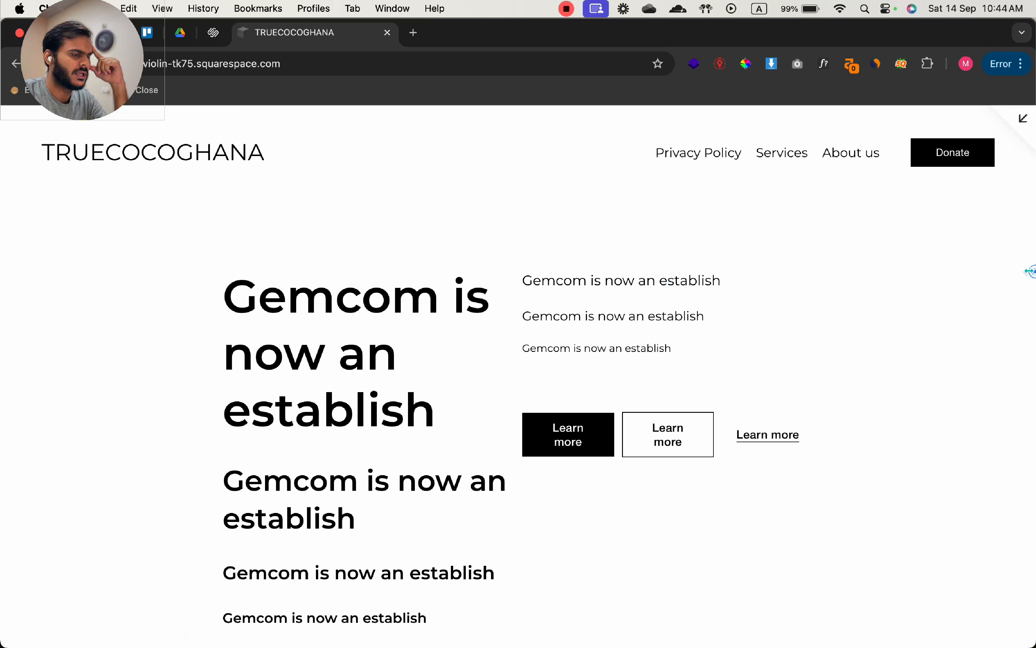
left_click_drag(1029, 270, 626, 273)
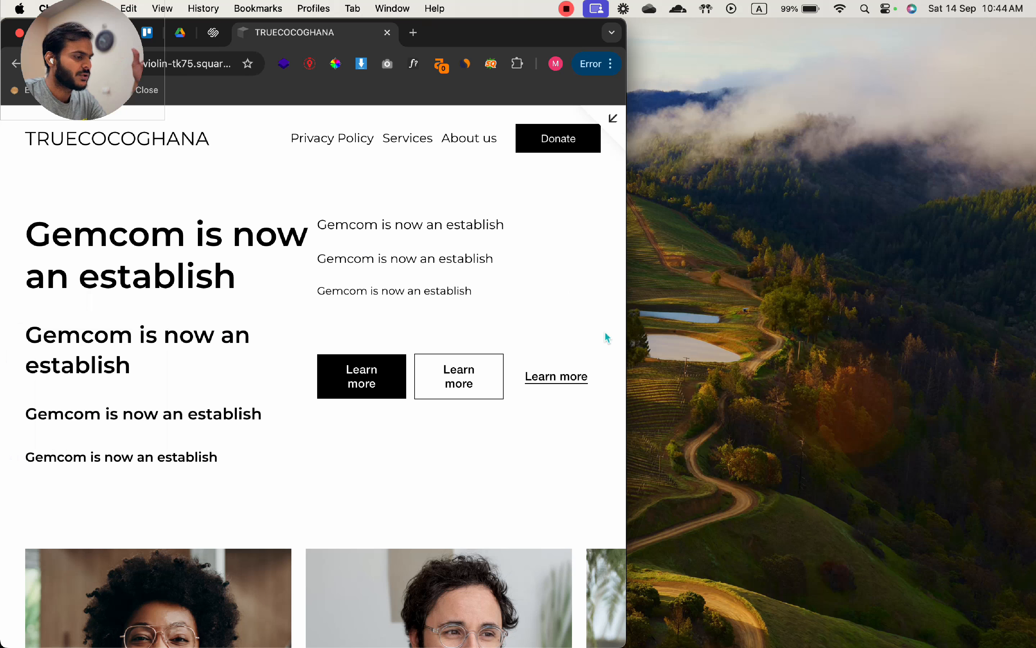
left_click_drag(659, 324, 1031, 324)
left_click(1021, 124)
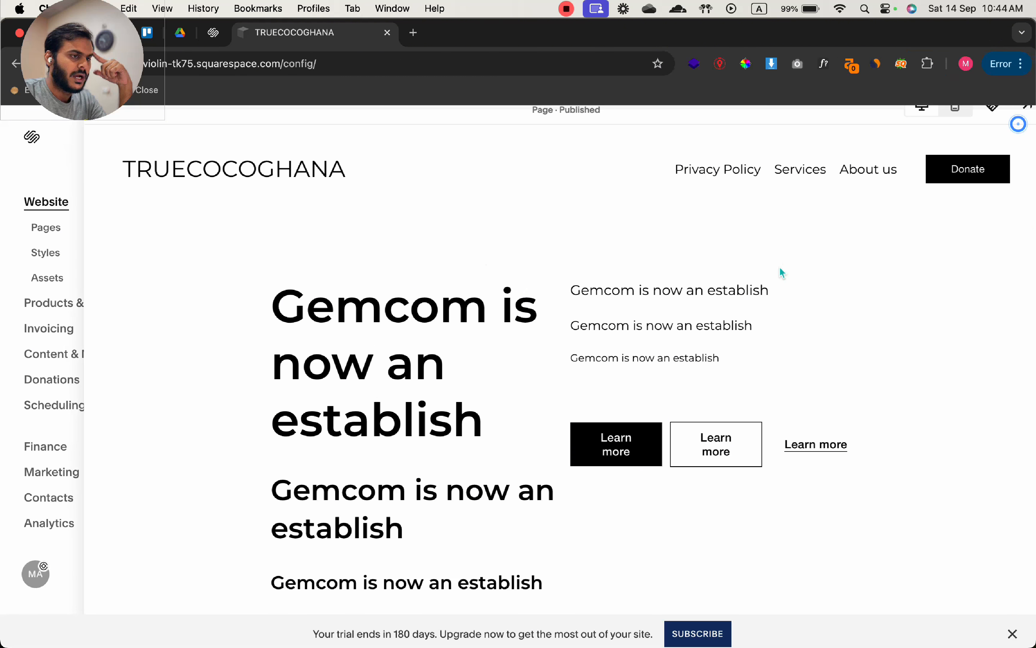
- Set the site margin to 8vw in the spacing styles, save the change and leave the editor
left_click(971, 136)
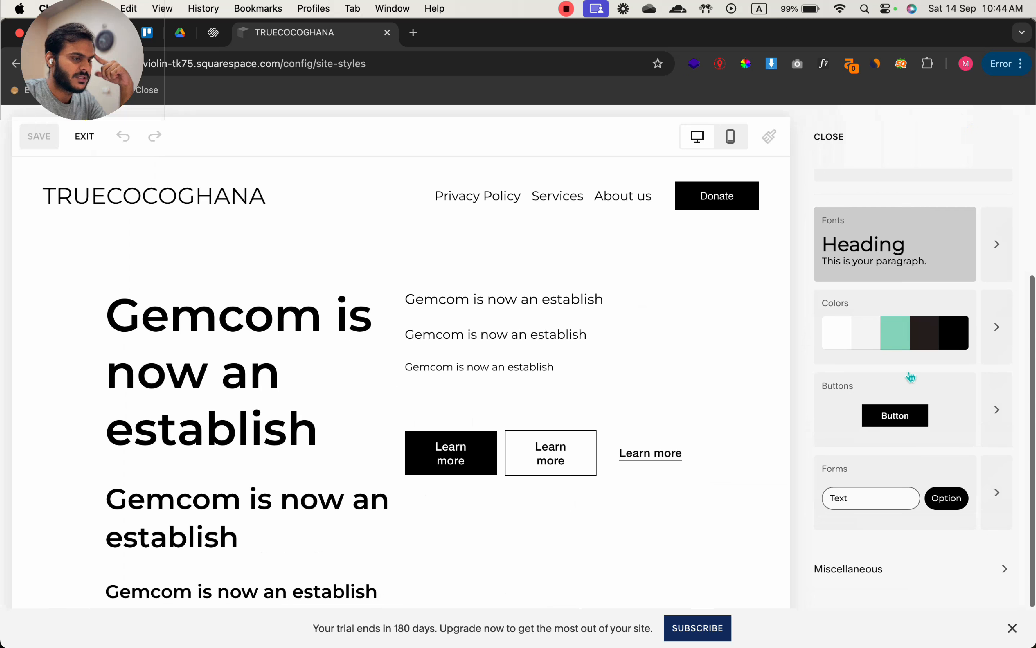
left_click(891, 574)
left_click(851, 243)
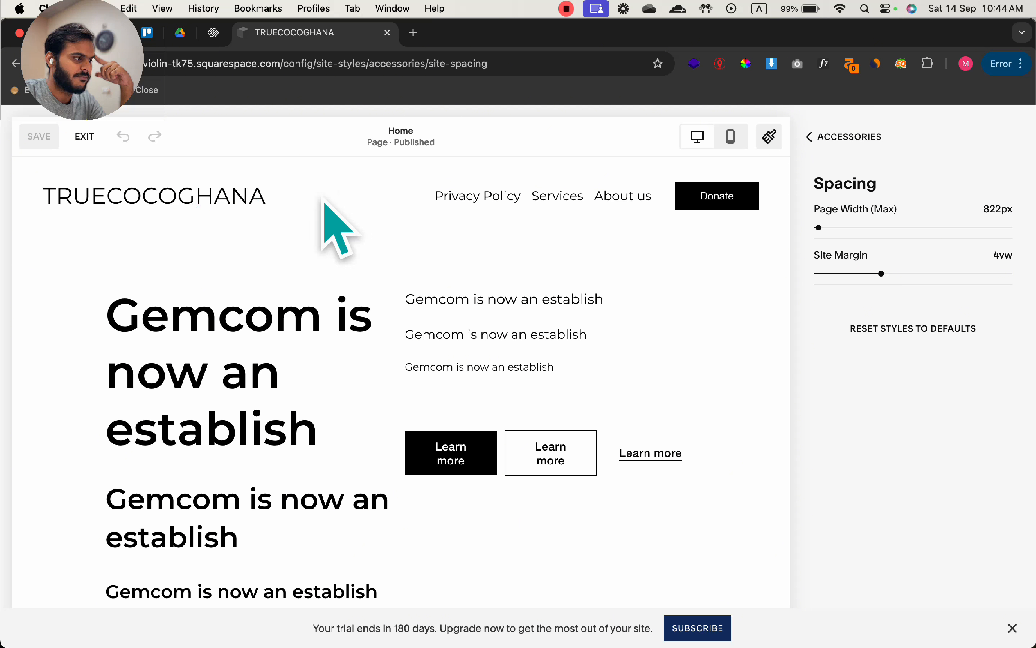
left_click_drag(882, 274, 944, 274)
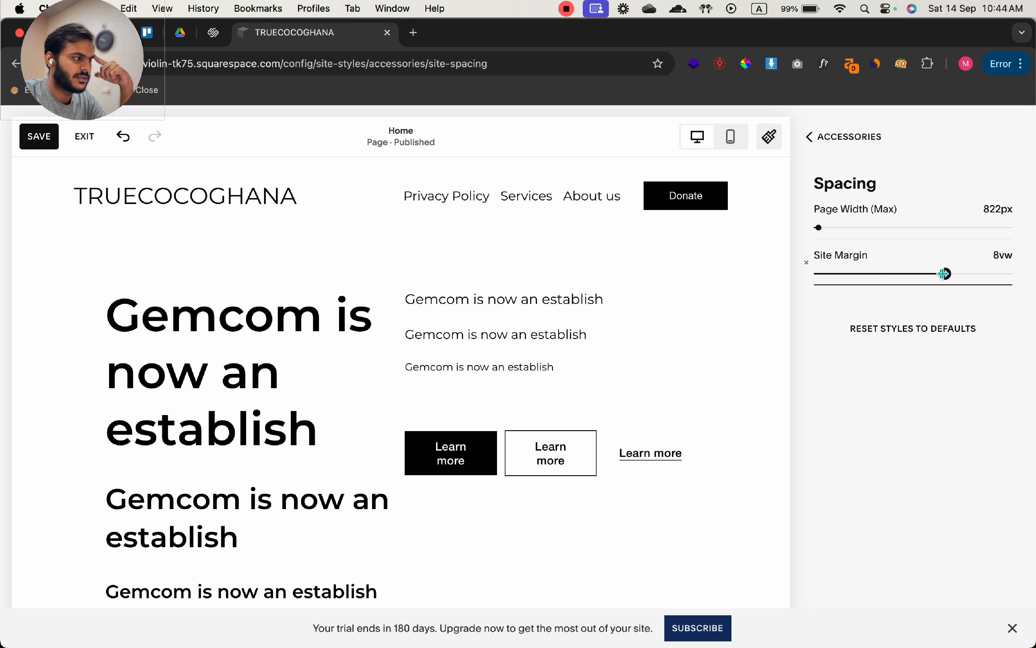
left_click(42, 144)
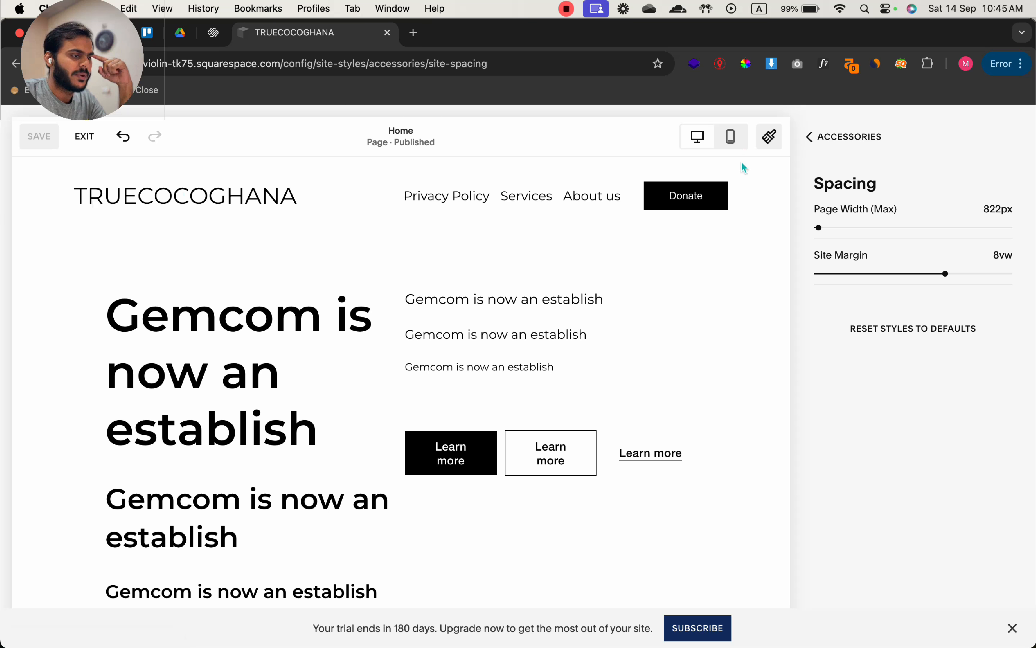
left_click(769, 137)
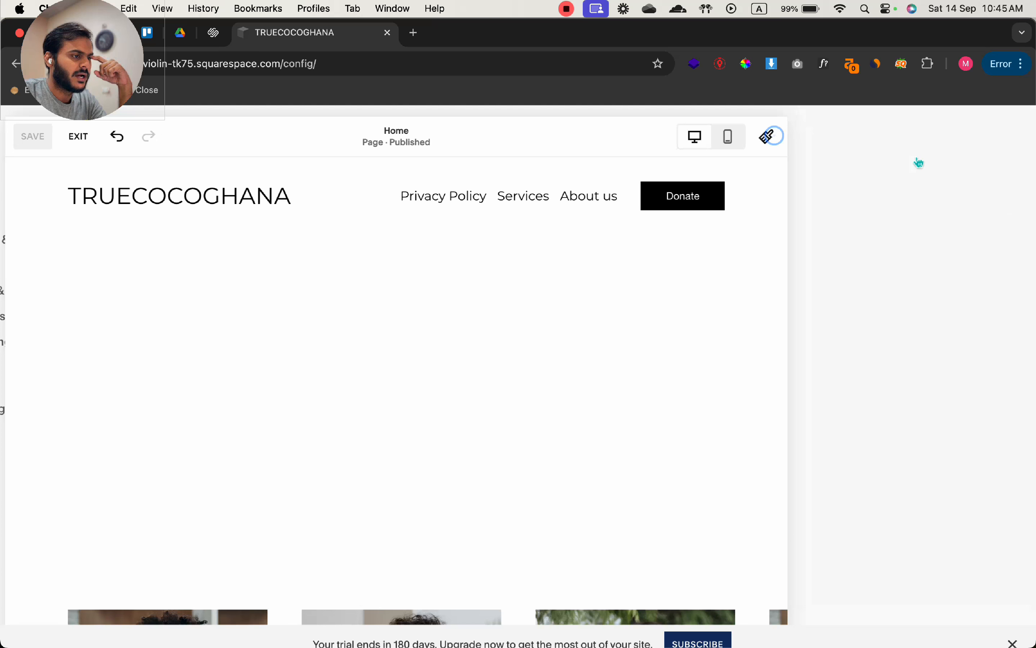
left_click(73, 125)
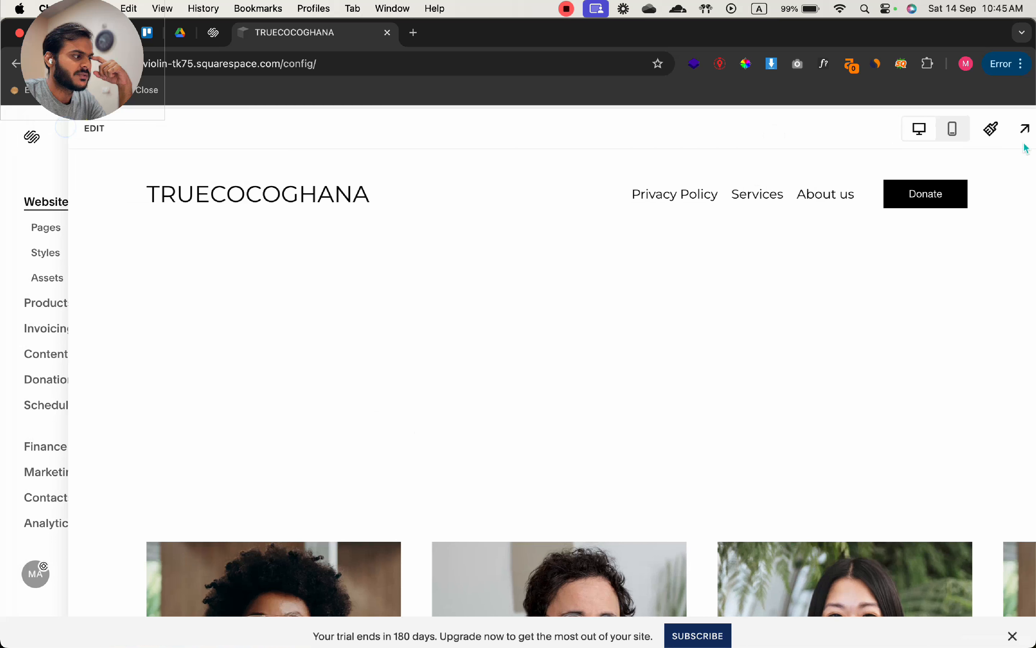
- Preview the page with the wider site margin, shrinking and re-expanding the browser window to examine the side spacing
left_click(1009, 138)
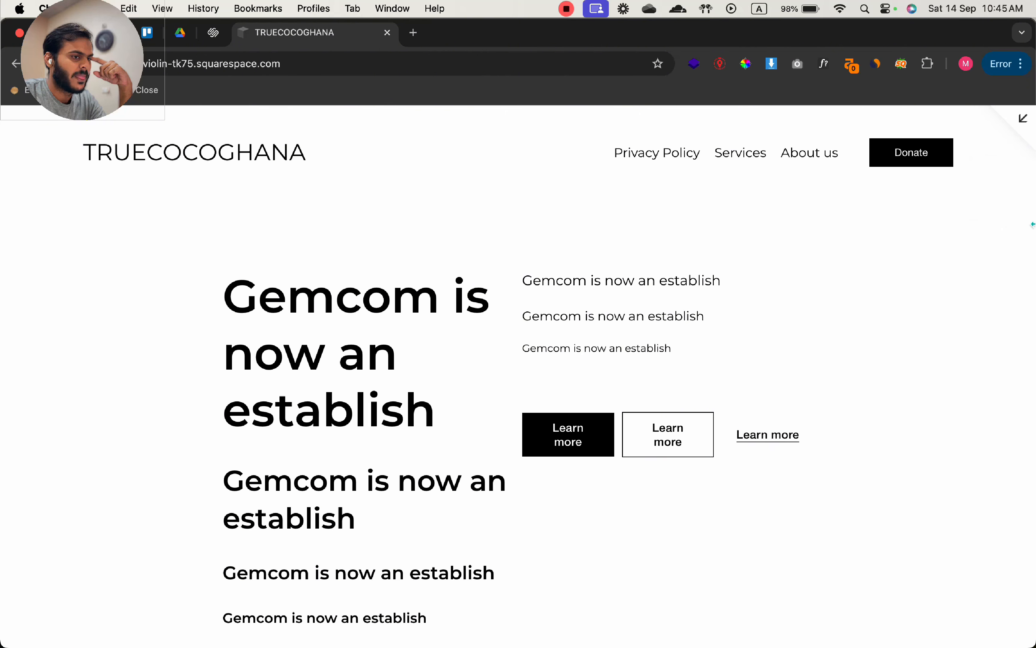
left_click_drag(1033, 223, 594, 224)
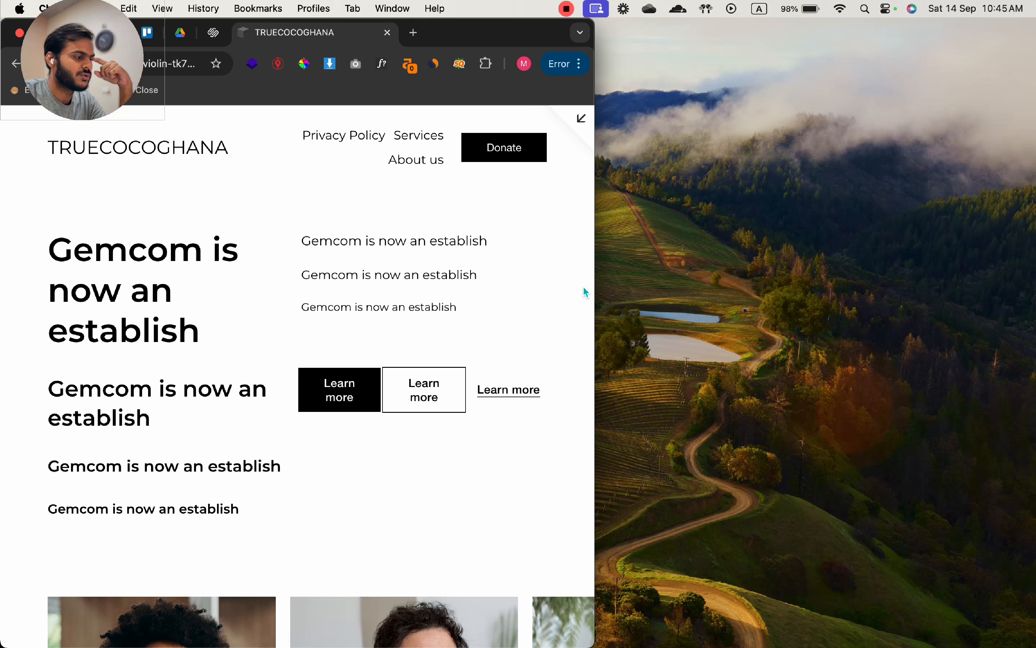
left_click_drag(593, 285, 1032, 288)
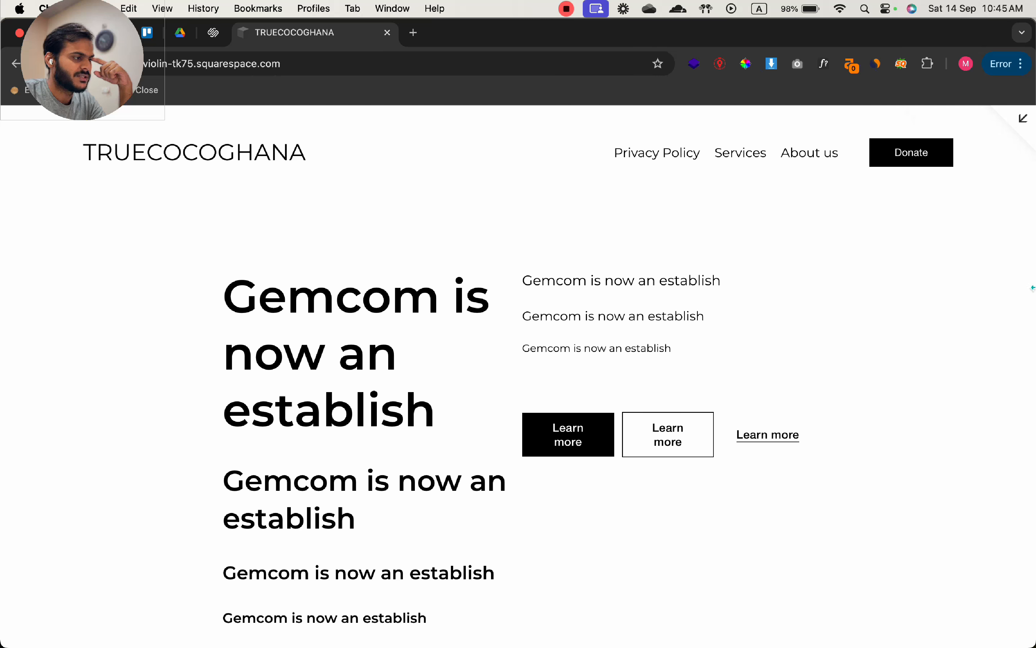
left_click(1020, 124)
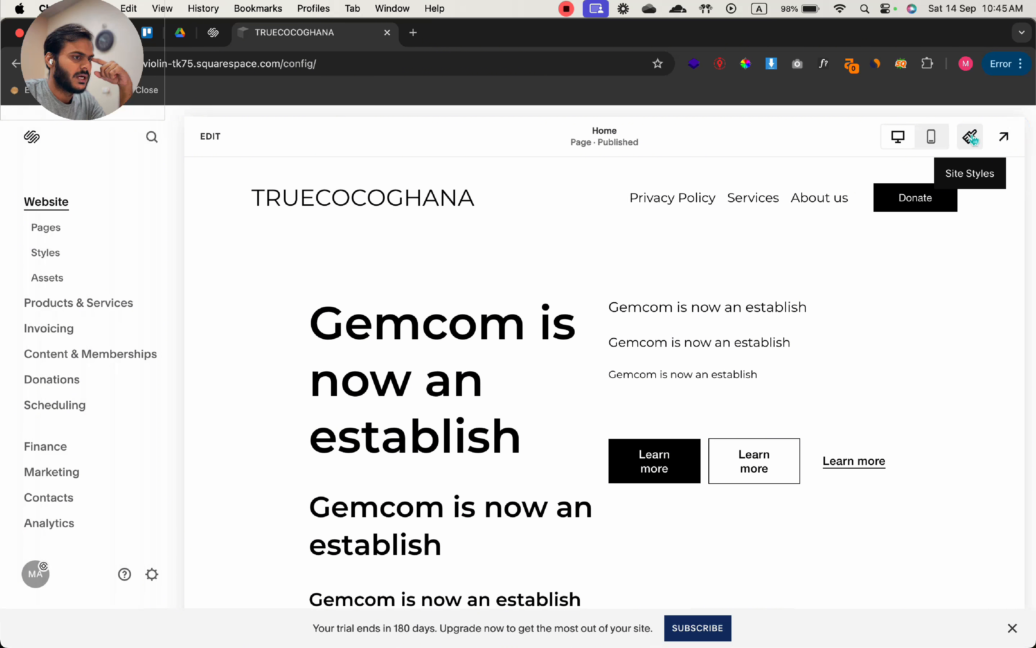
- Set the site's maximum page width to 1200px, save the change and preview the page
left_click(967, 139)
left_click(894, 564)
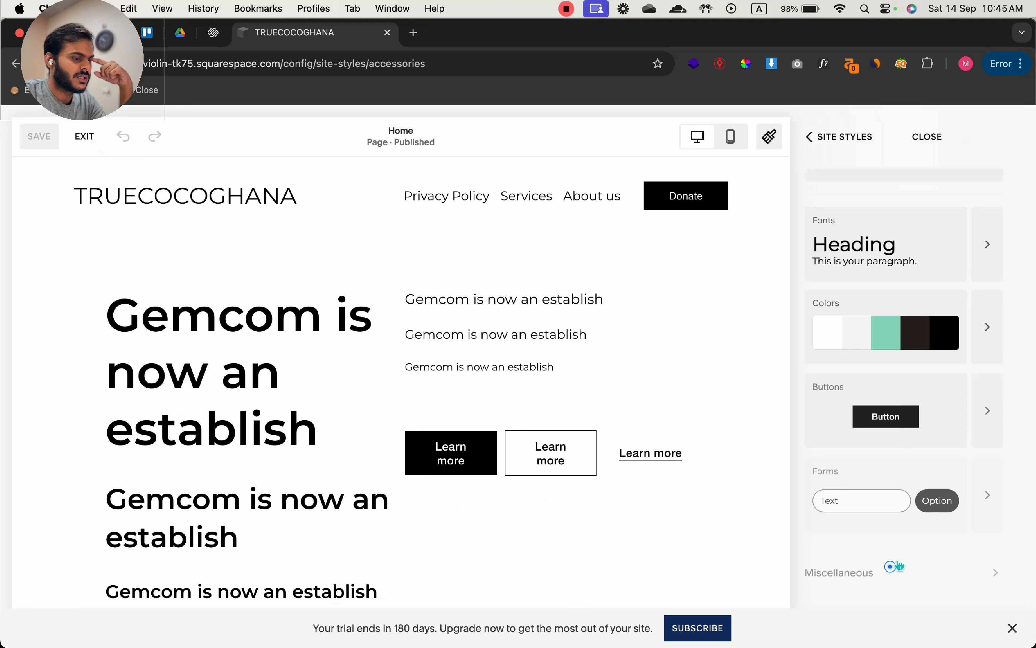
left_click(842, 245)
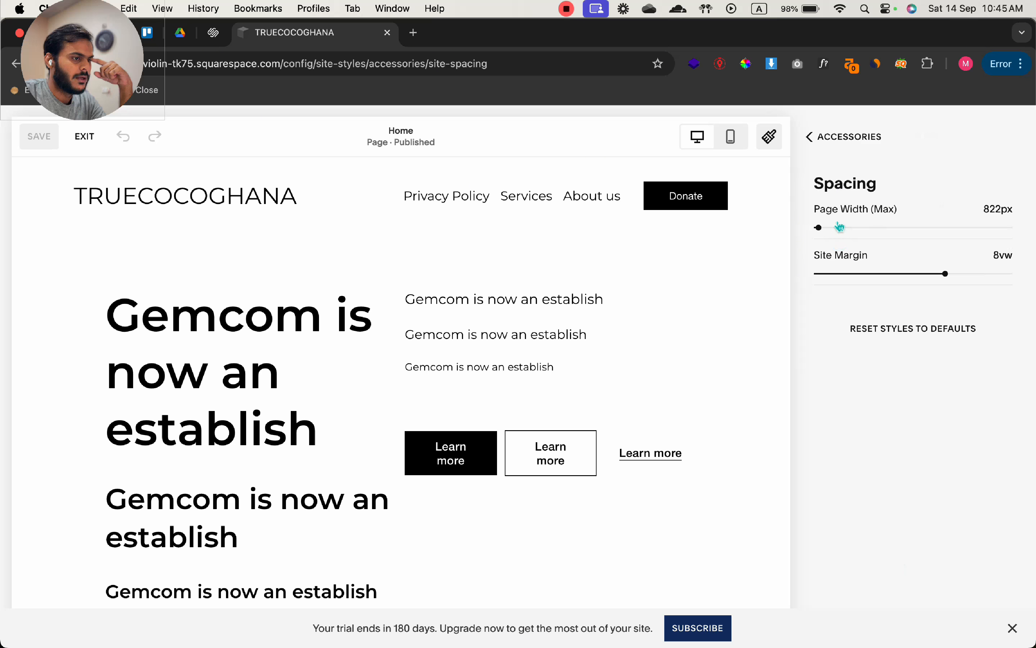
double_click(998, 209)
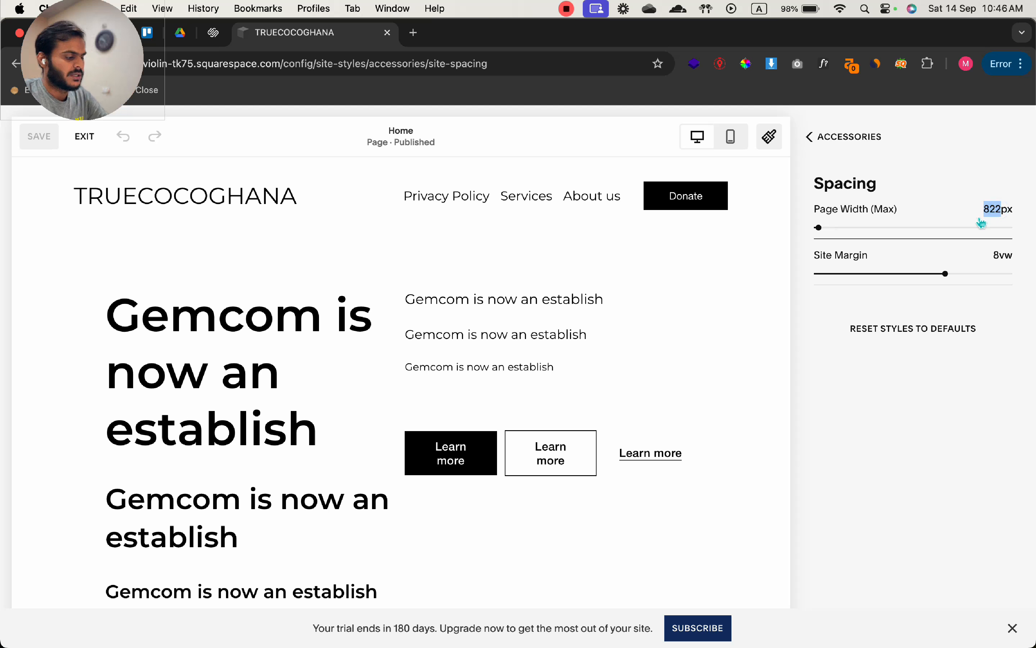
type("1200")
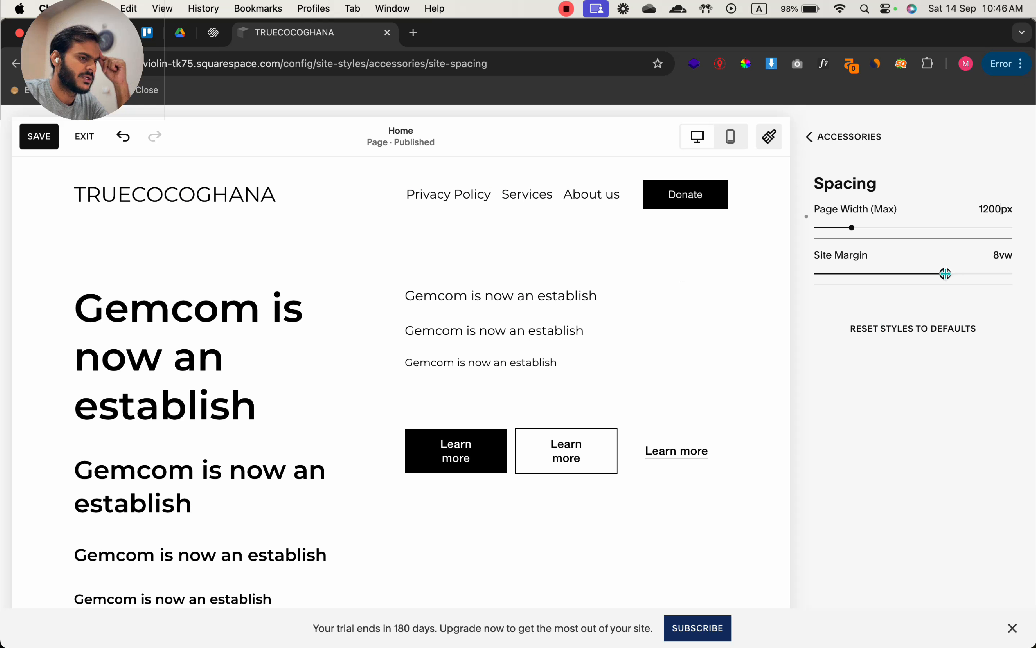
left_click(36, 143)
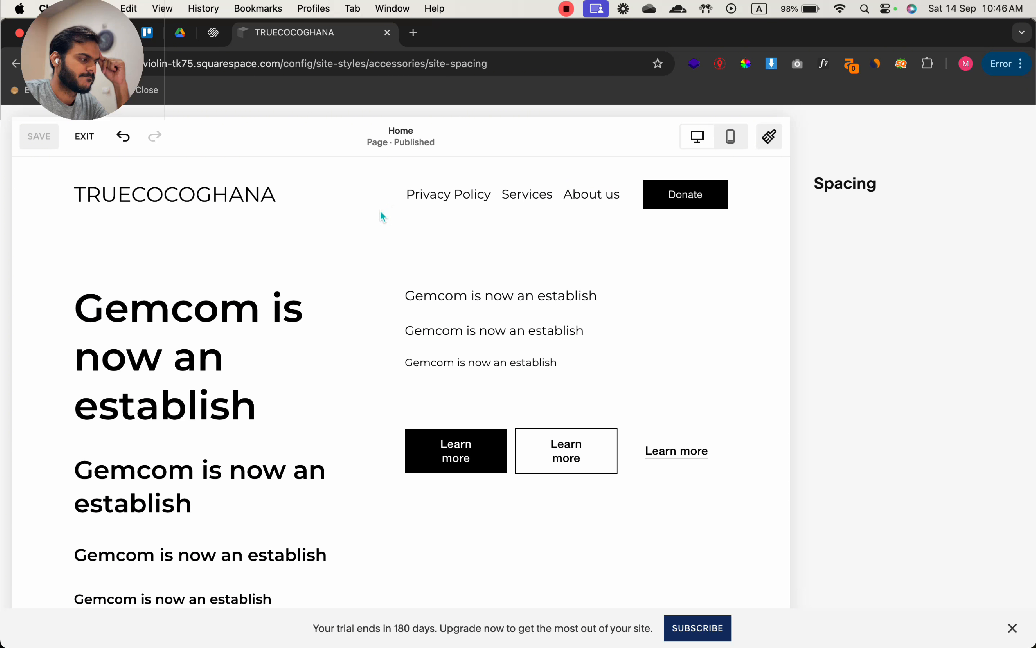
left_click(85, 137)
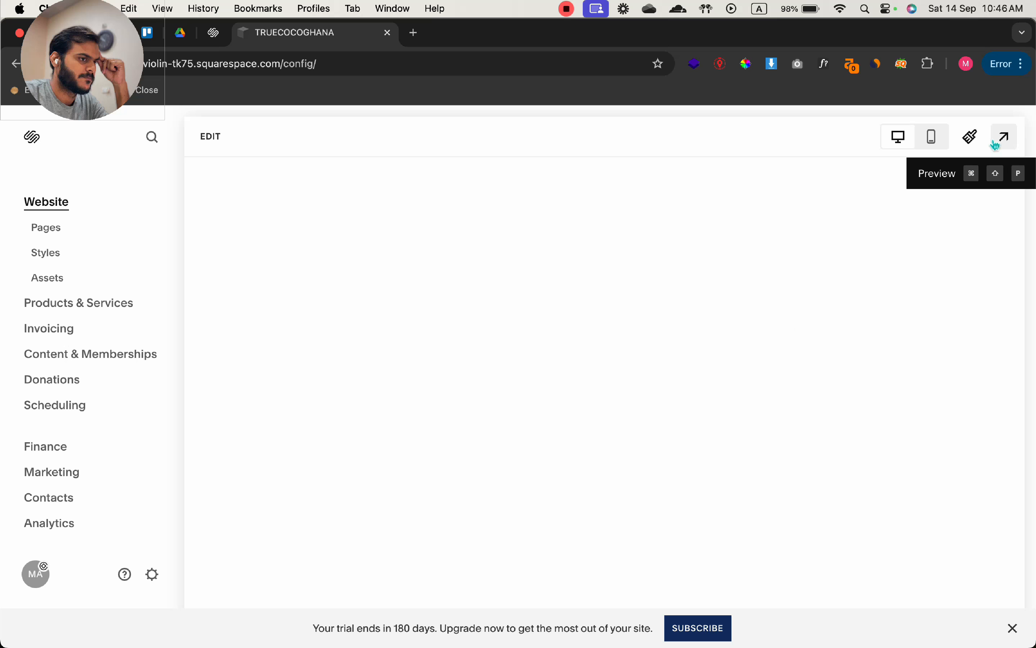
left_click(1003, 137)
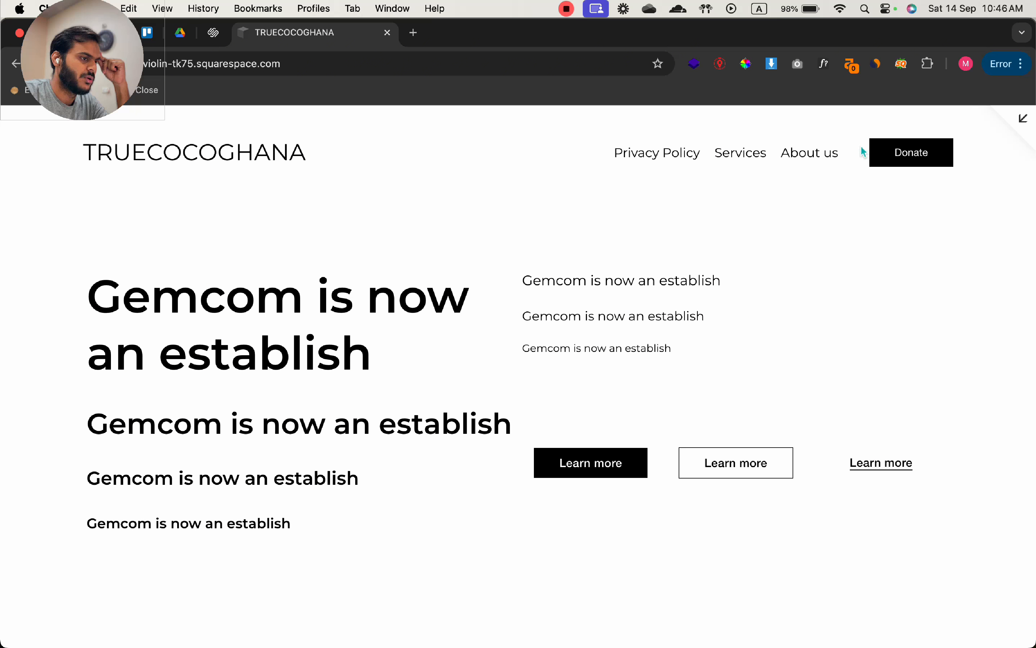
left_click(1020, 119)
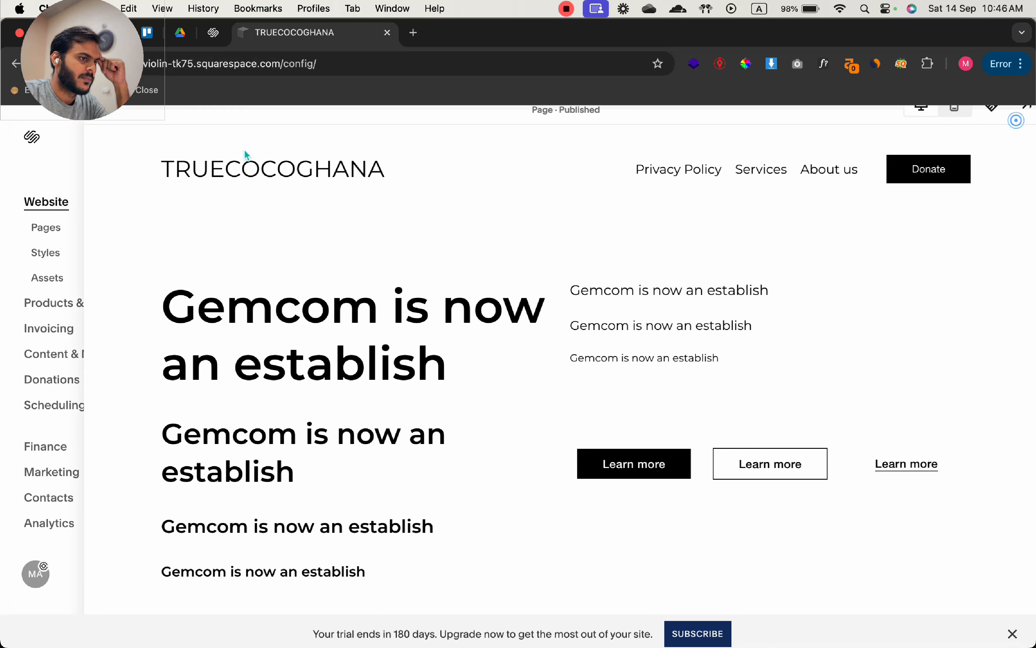
- Open the site header's design settings and switch its width to Inset and back to Full
left_click(210, 136)
left_click(528, 189)
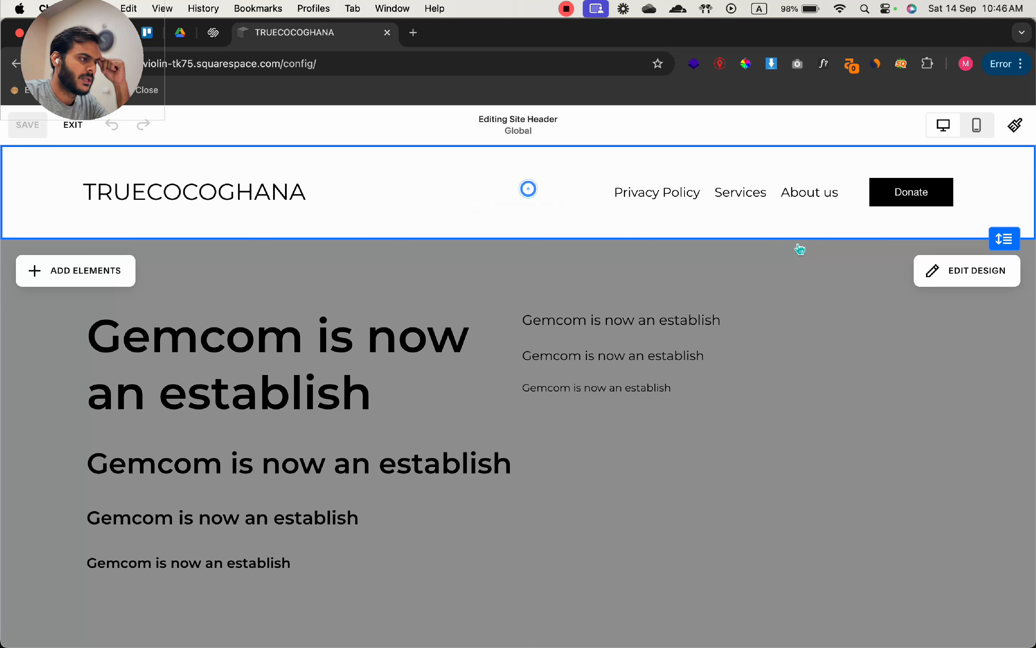
left_click(998, 271)
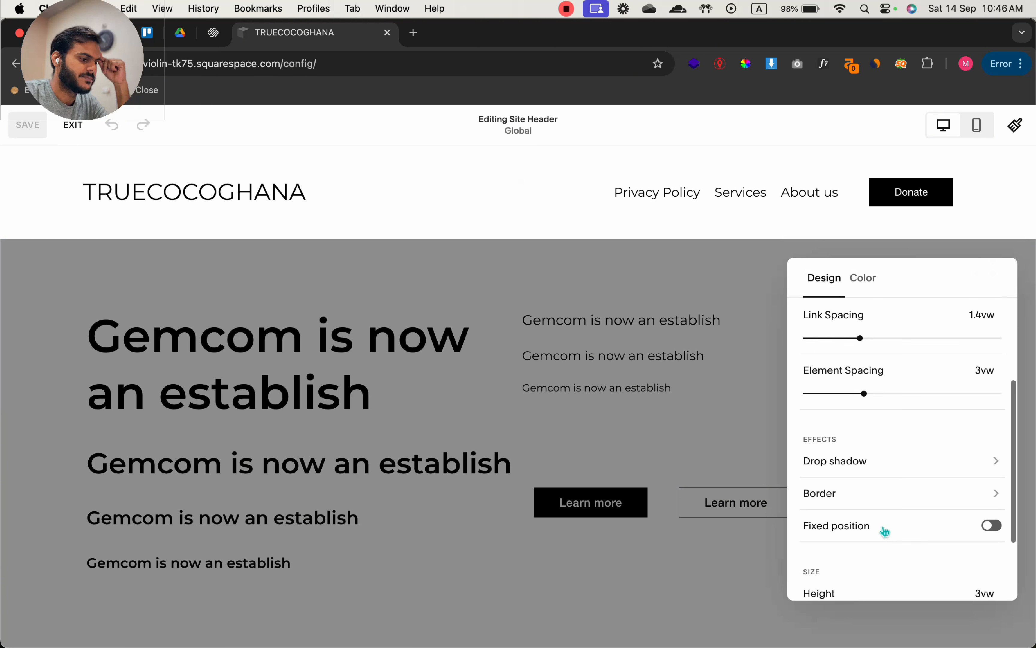
scroll(885, 532, "down", 3)
left_click(928, 569)
left_click(889, 567)
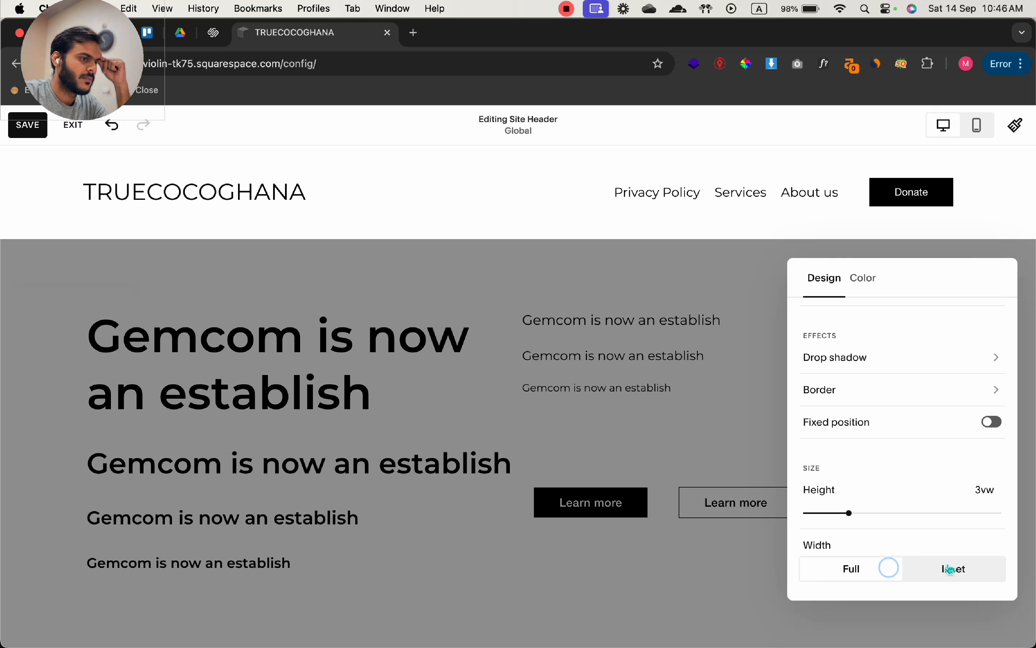
scroll(964, 377, "up", 5)
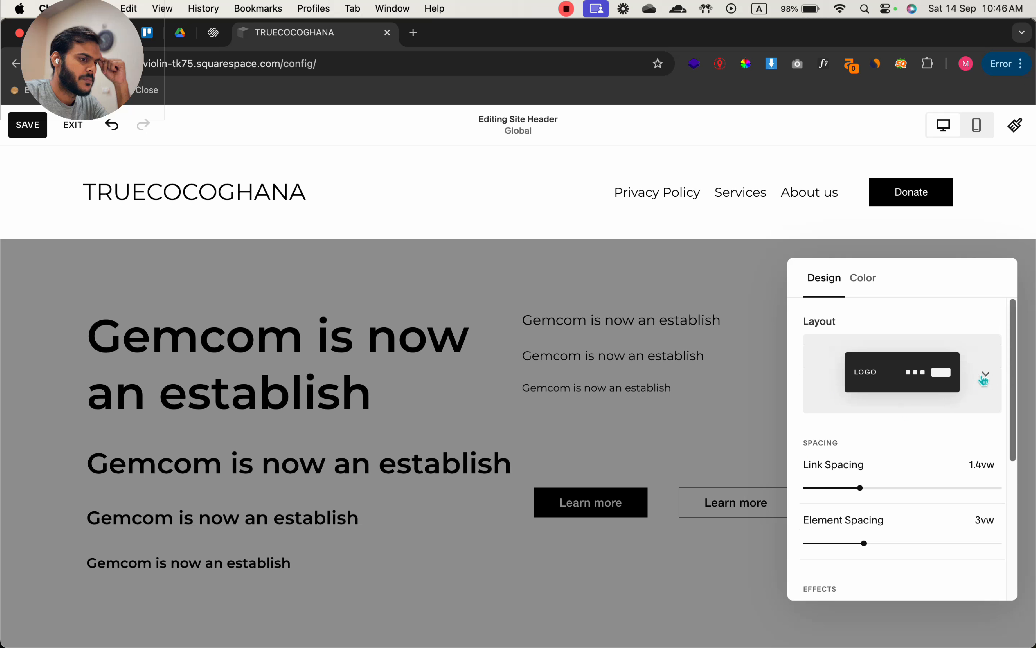
- Look through the available layout options for the site header
left_click(966, 375)
scroll(938, 414, "down", 3)
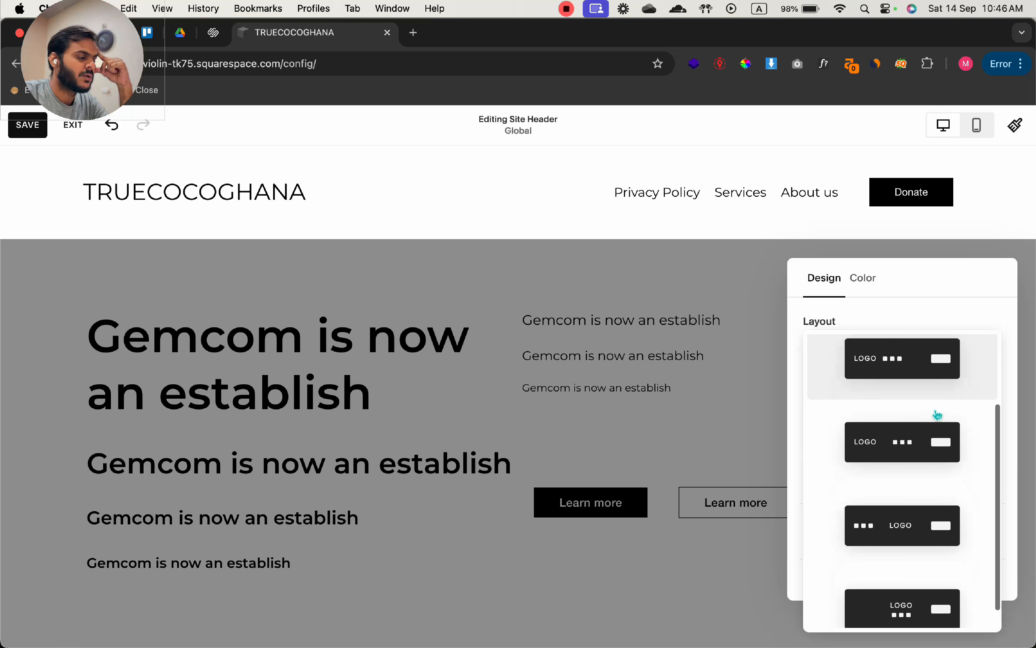
scroll(938, 415, "down", 2)
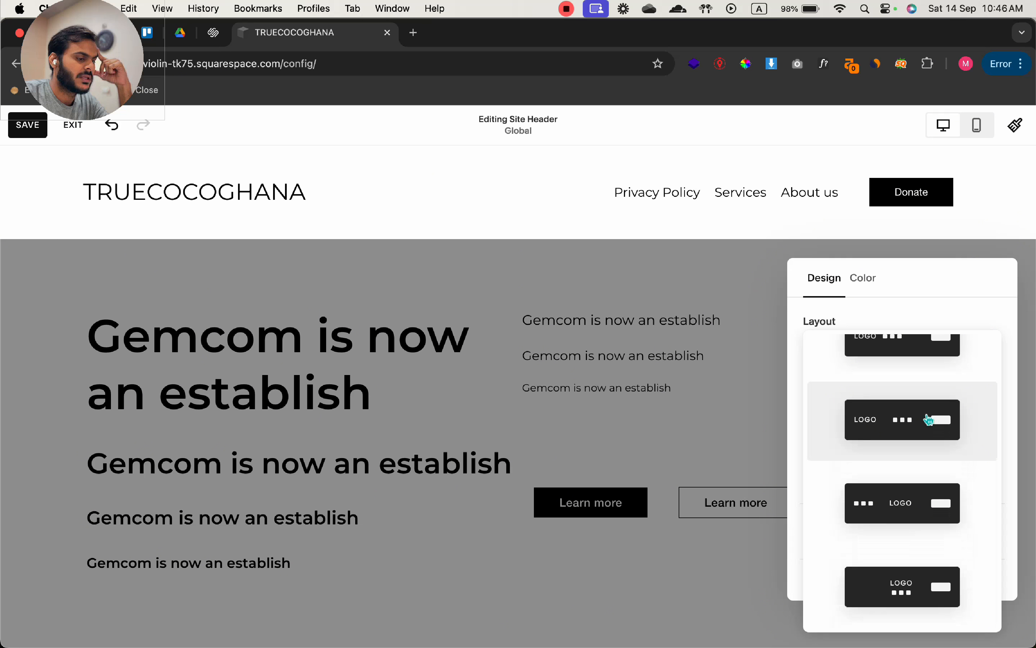
scroll(927, 428, "up", 3)
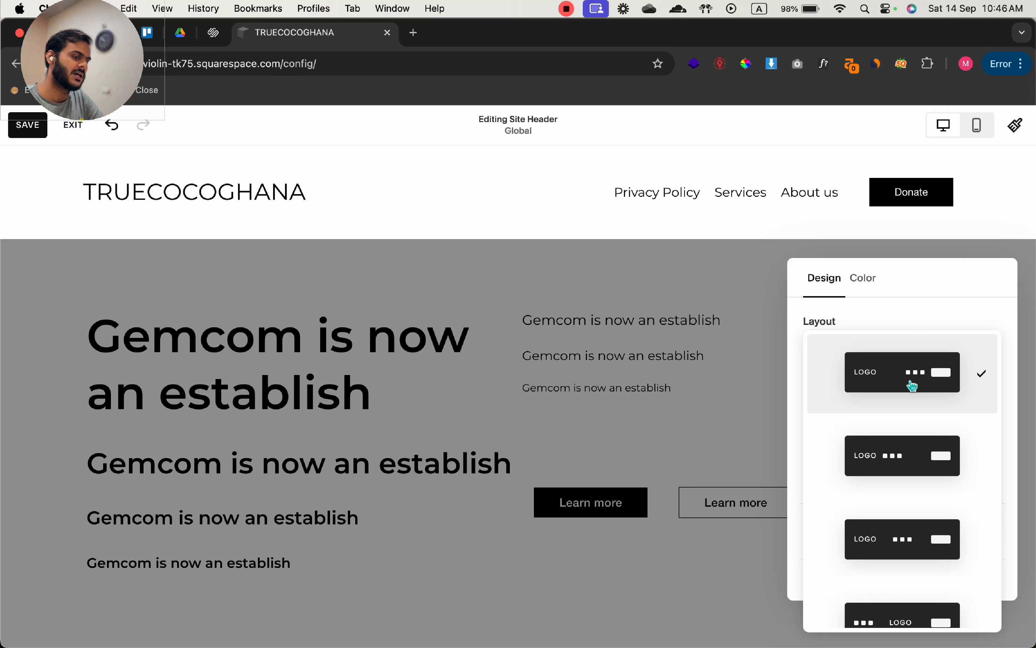
left_click(752, 226)
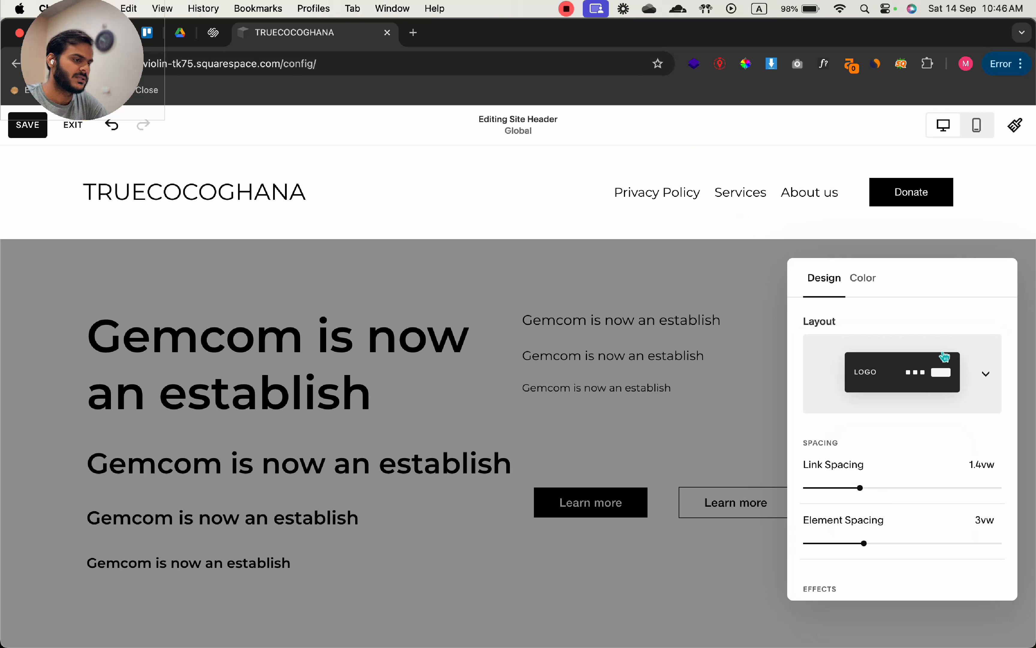
- Try the header layout with links beside the logo, and choose the one with links centred between the logo and button
left_click(965, 380)
scroll(921, 432, "down", 2)
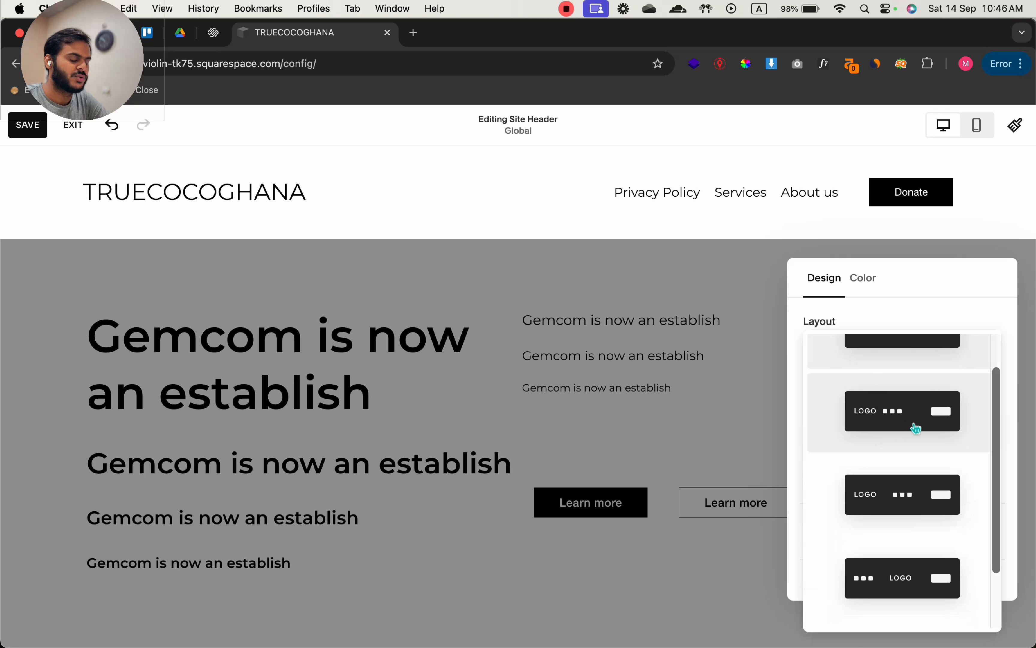
left_click(892, 412)
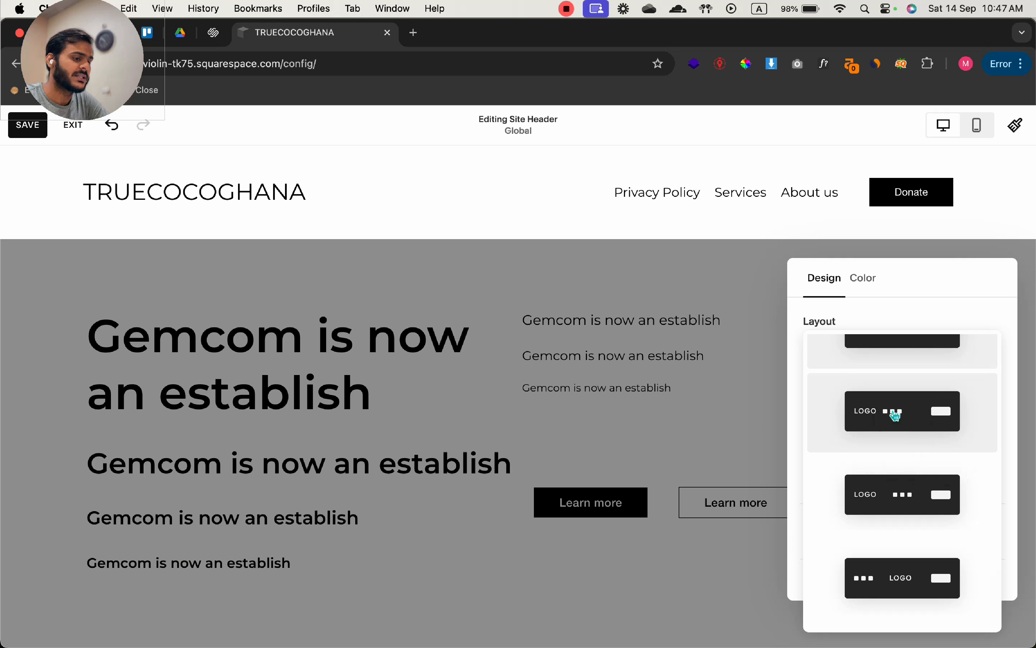
left_click(948, 372)
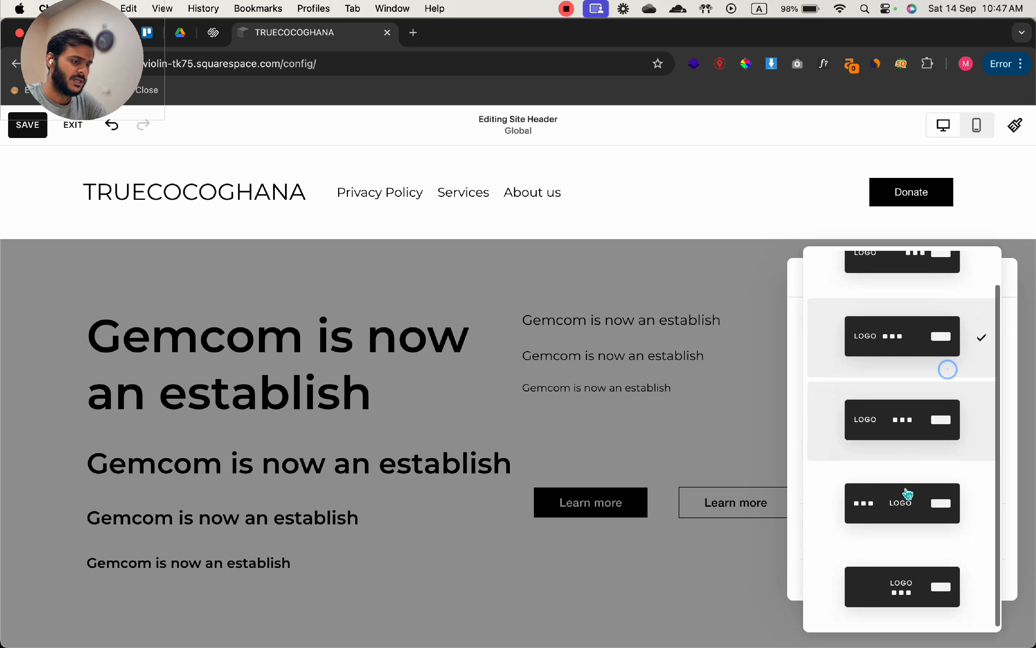
left_click(931, 415)
left_click(885, 371)
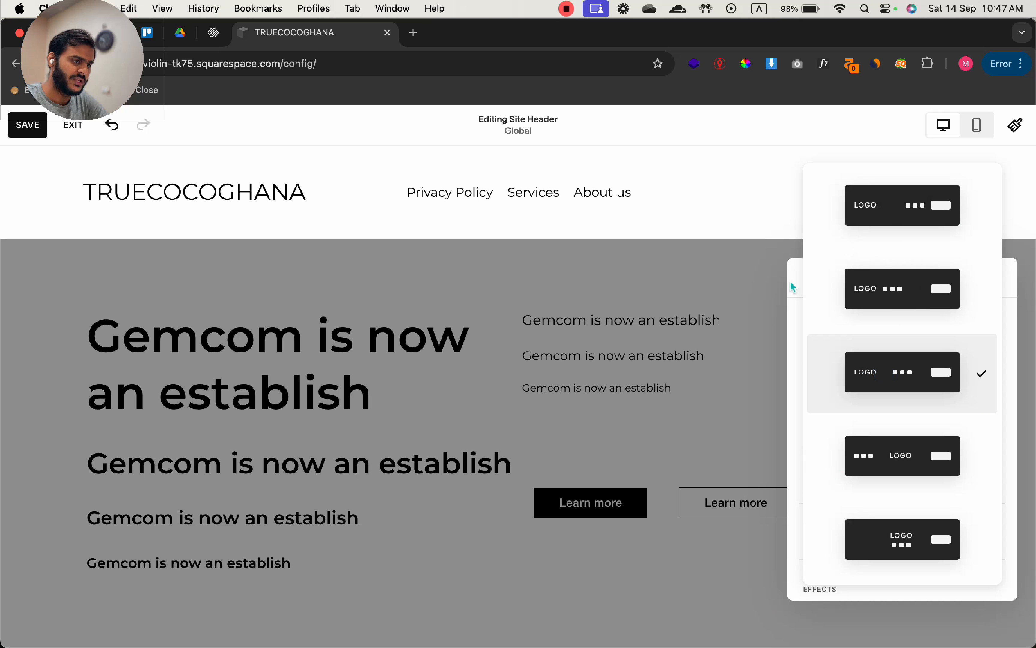
left_click(794, 274)
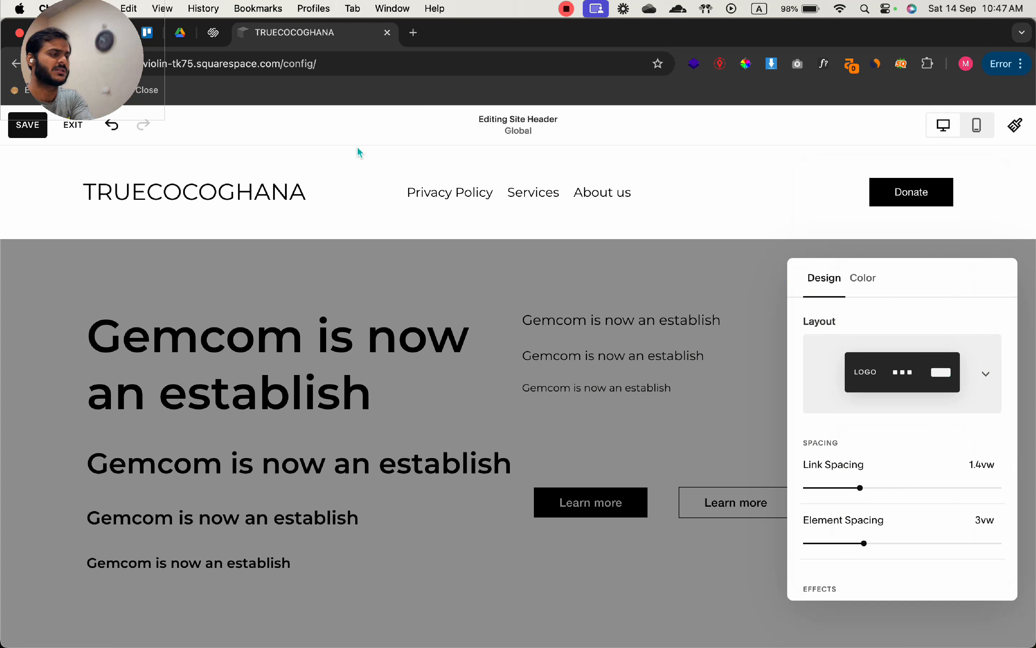
- Turn the header's Button element off and on again, and add the Social Links element
left_click(557, 200)
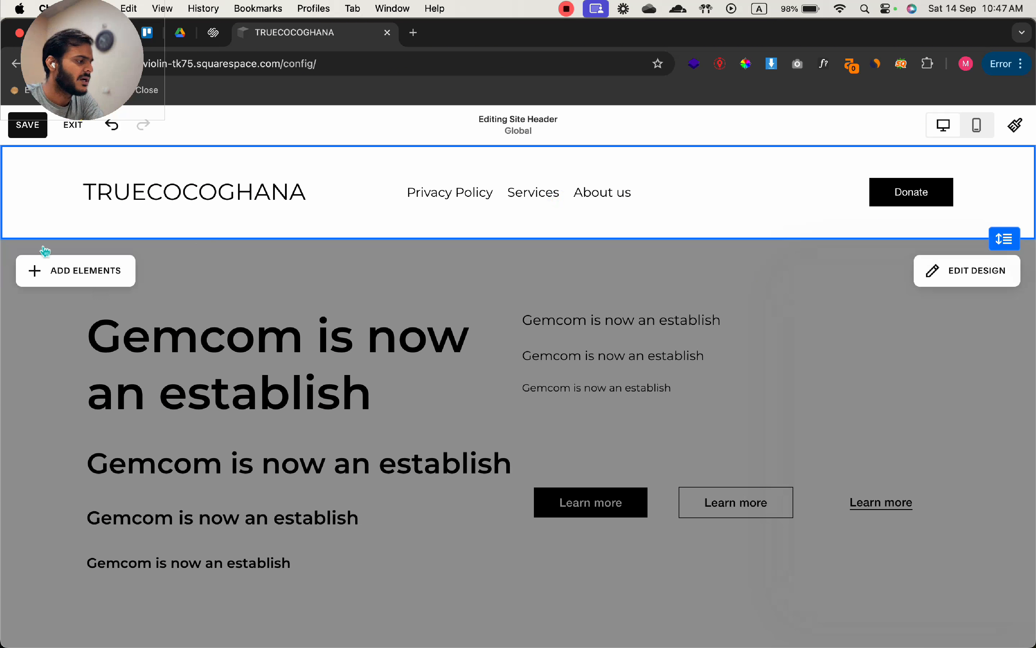
left_click(76, 279)
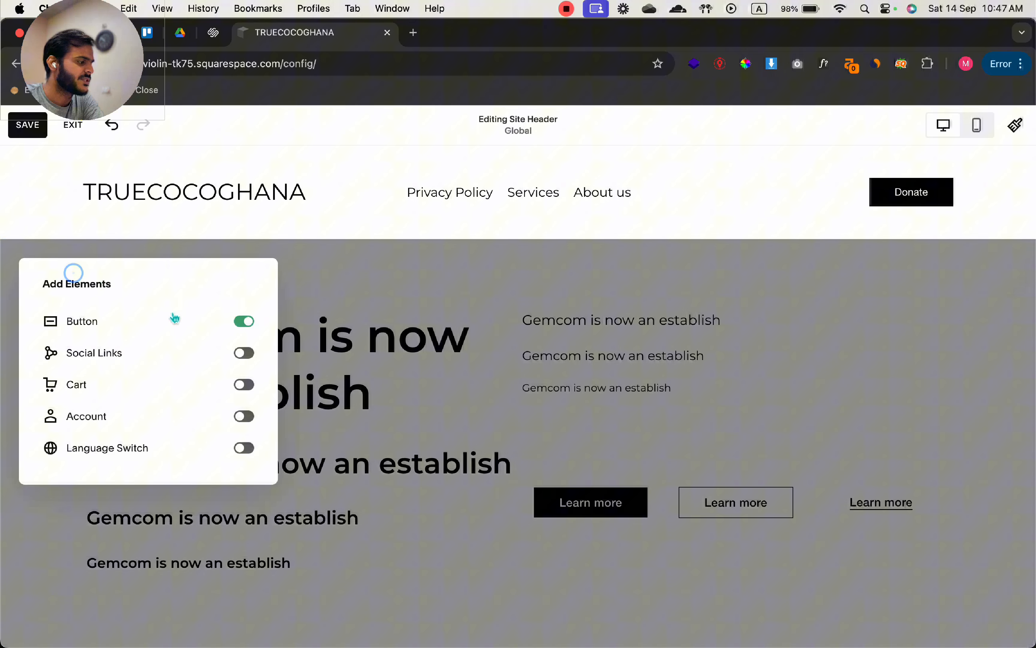
left_click(245, 323)
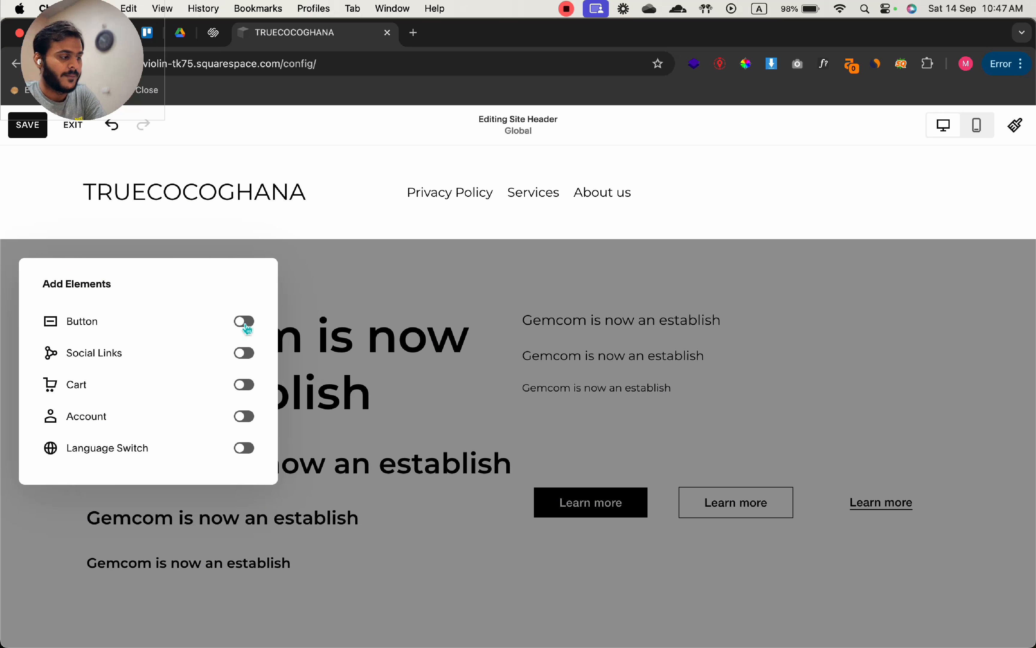
left_click(246, 323)
left_click(247, 351)
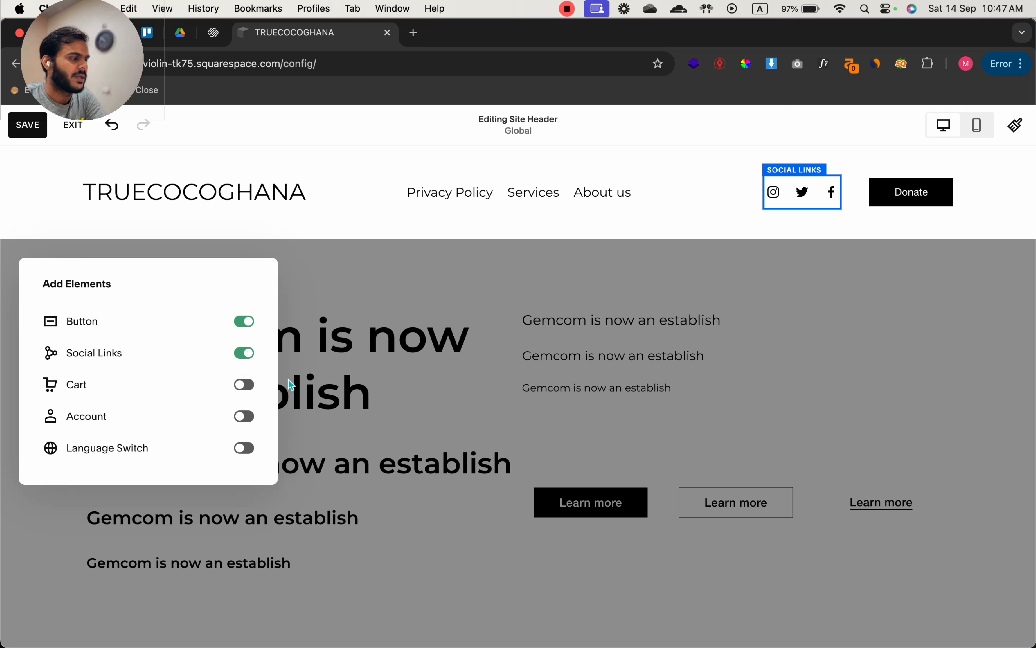
- Try adding the Cart, Account and Language Switch elements to the header, and remove Cart and Account again
left_click(242, 386)
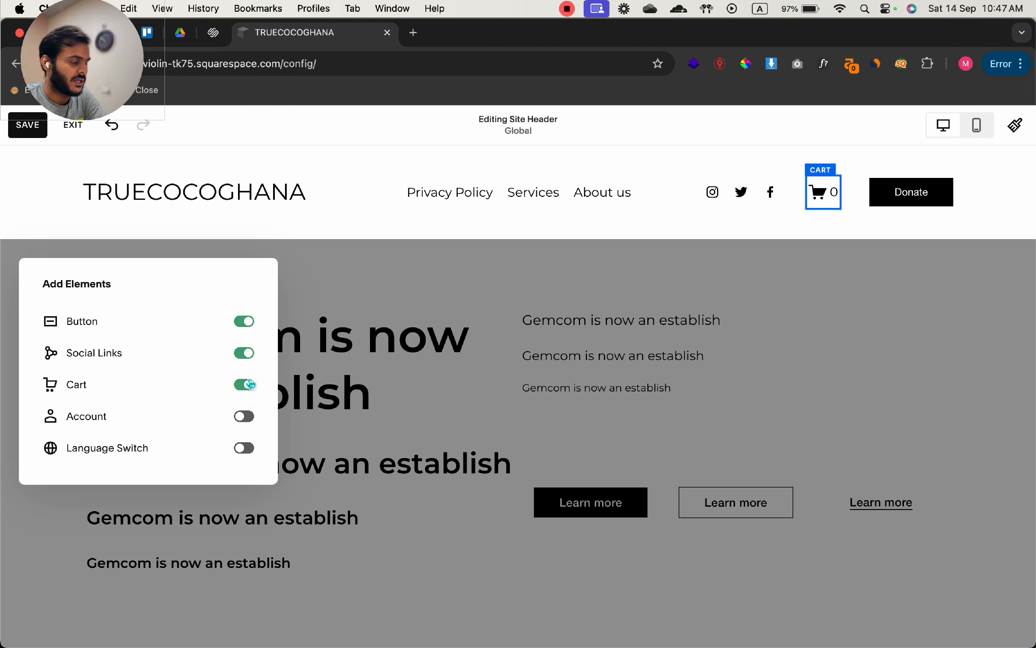
left_click(242, 418)
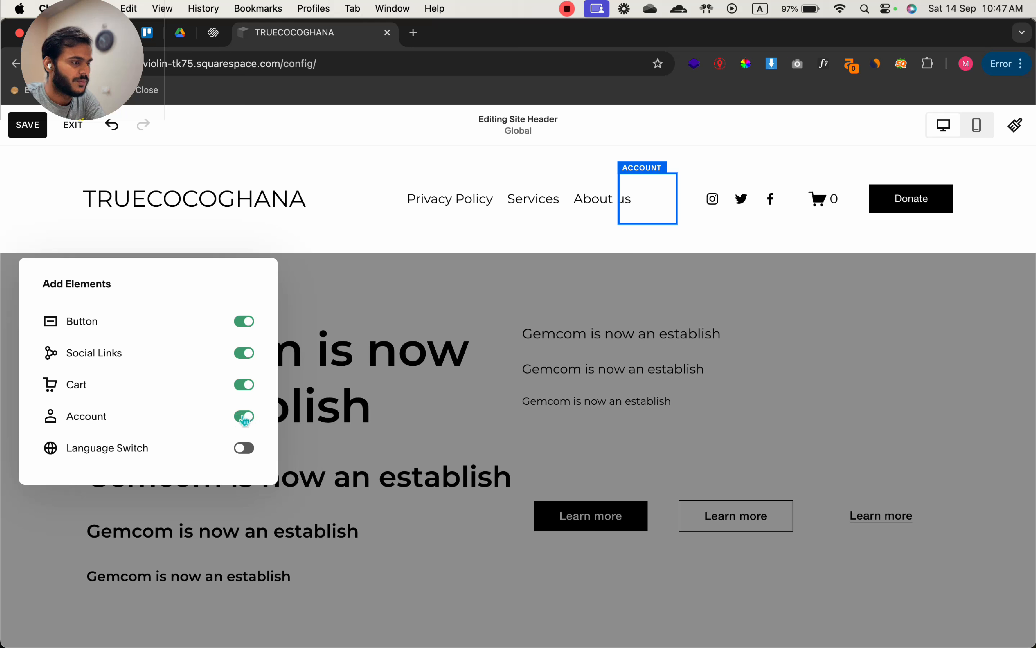
left_click(245, 449)
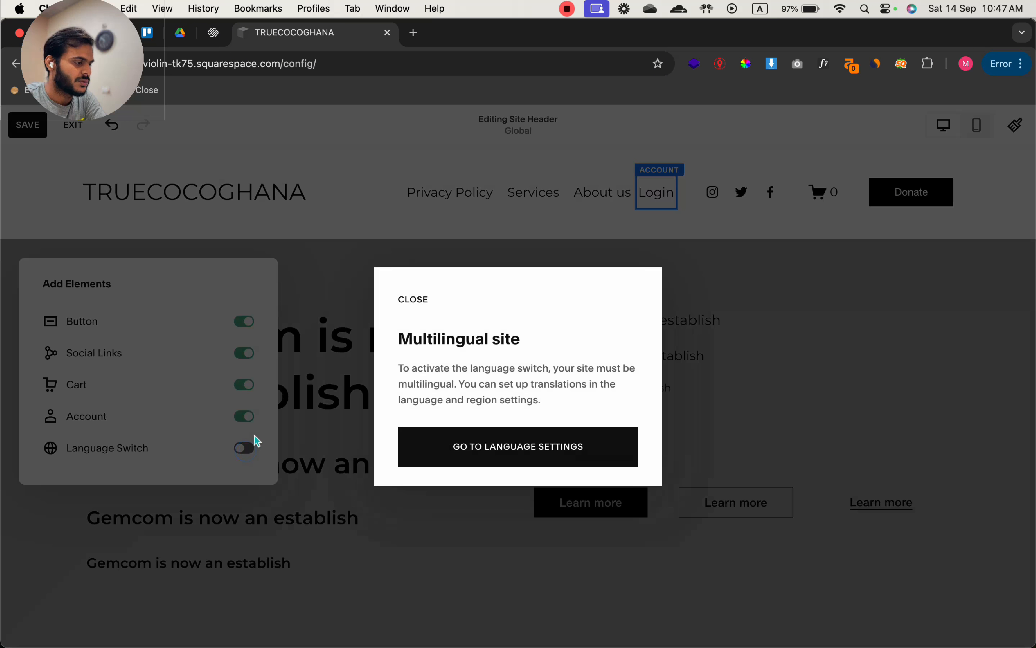
left_click(414, 307)
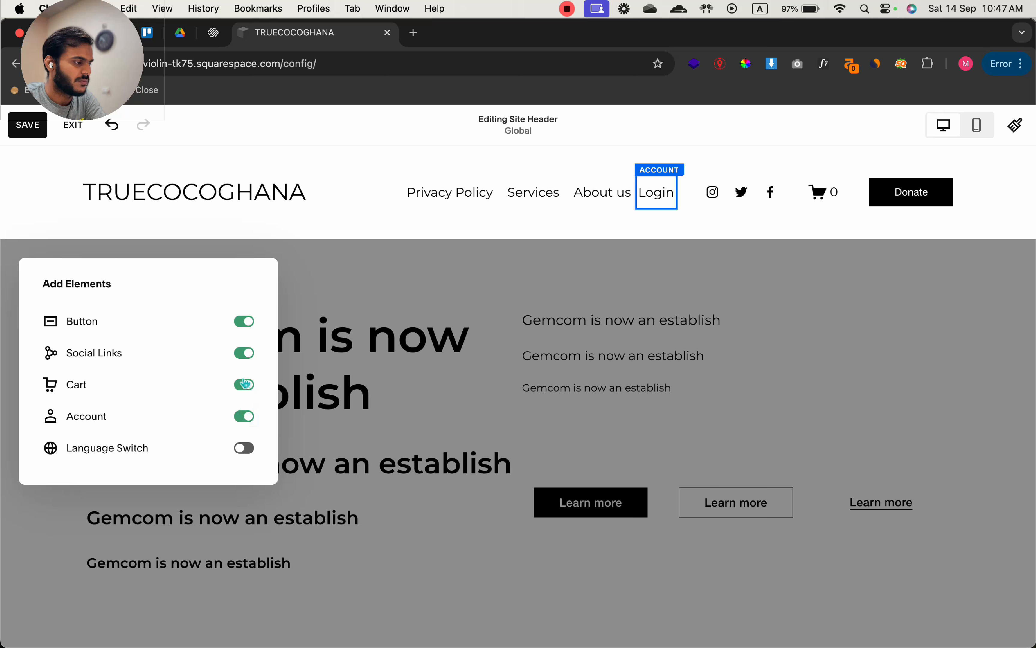
left_click(246, 416)
left_click(249, 386)
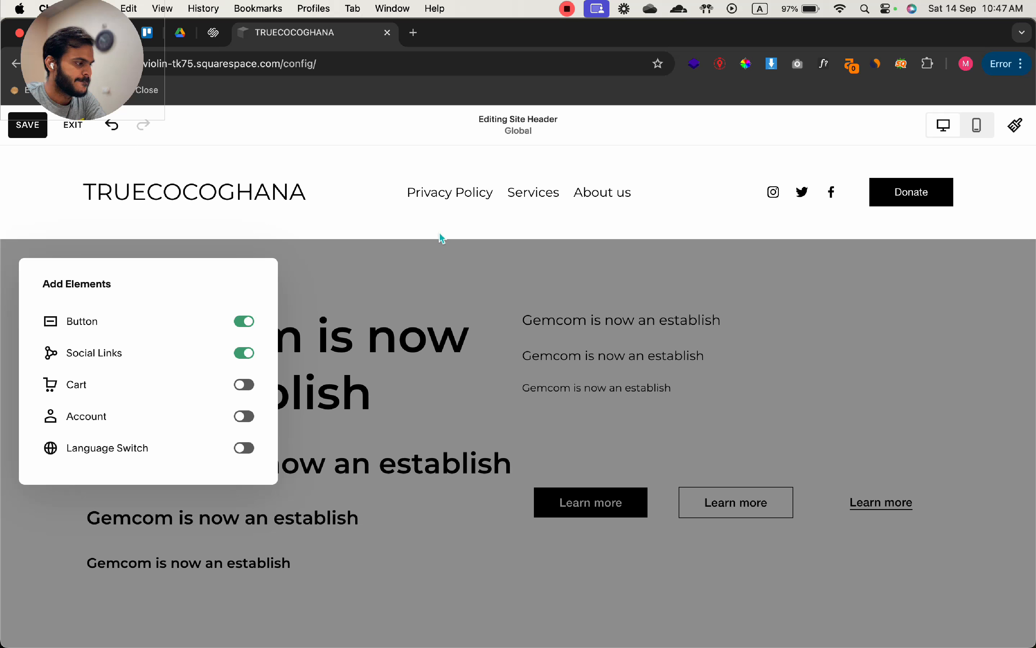
left_click(584, 154)
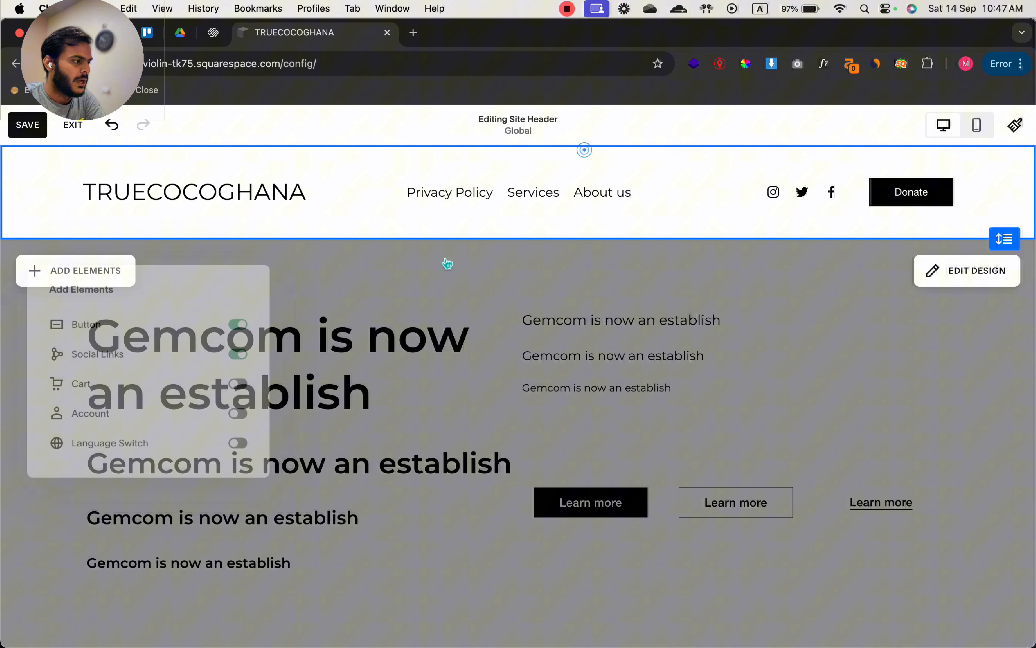
left_click(802, 205)
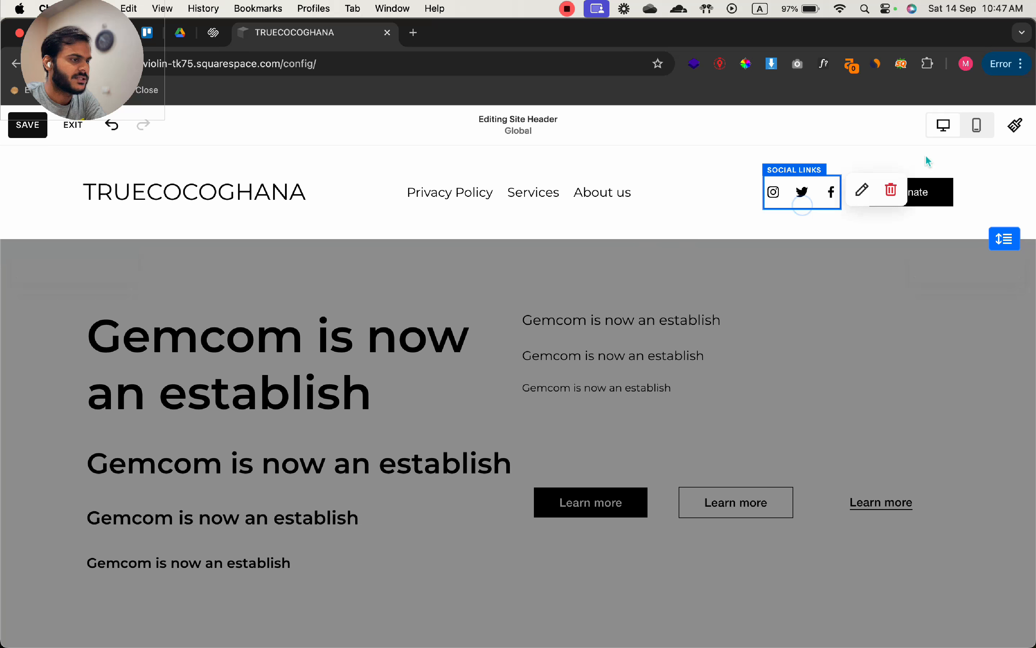
left_click(861, 192)
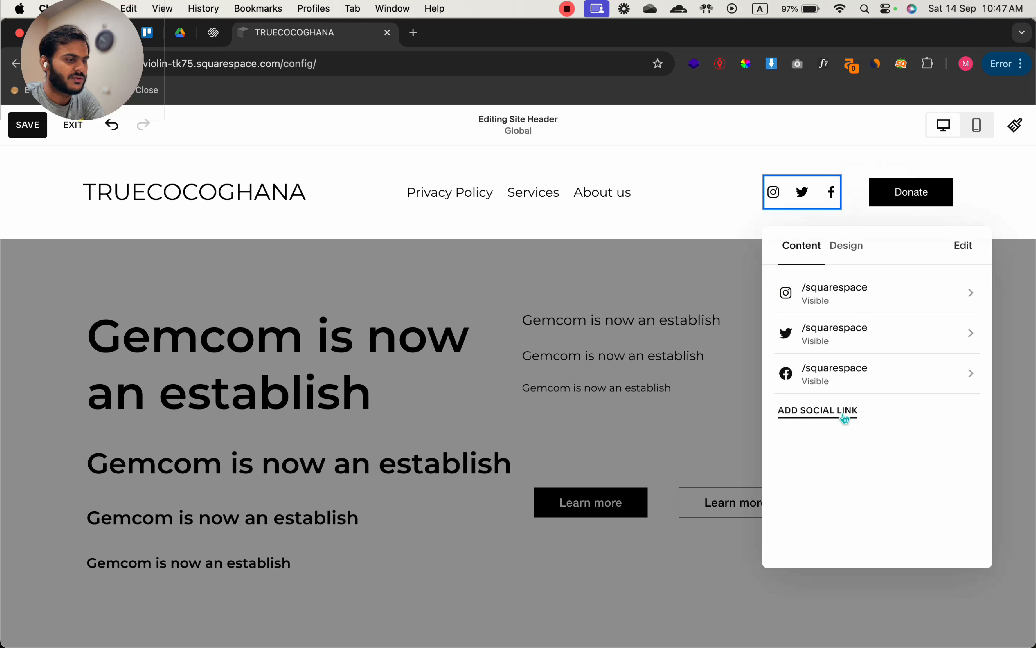
left_click(845, 414)
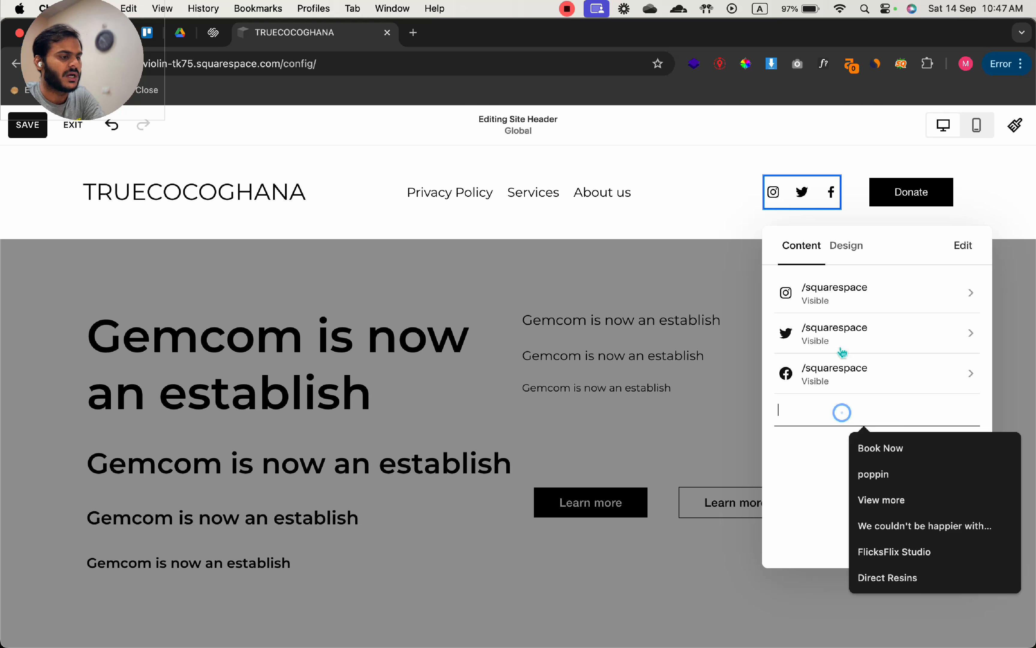
left_click(897, 336)
left_click_drag(836, 300, 805, 303)
type("x")
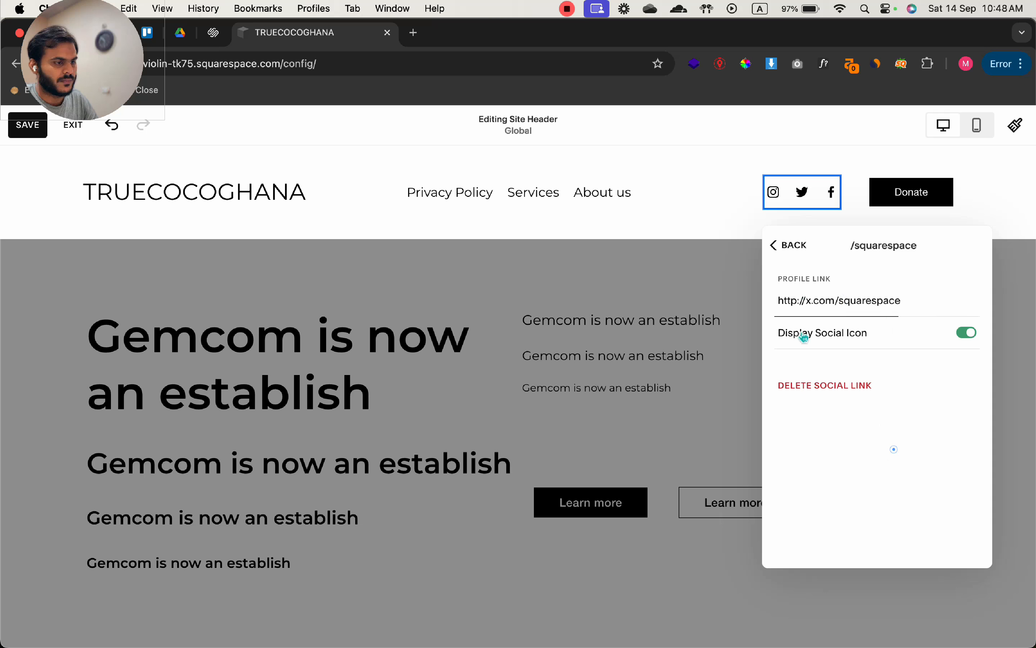
left_click(784, 246)
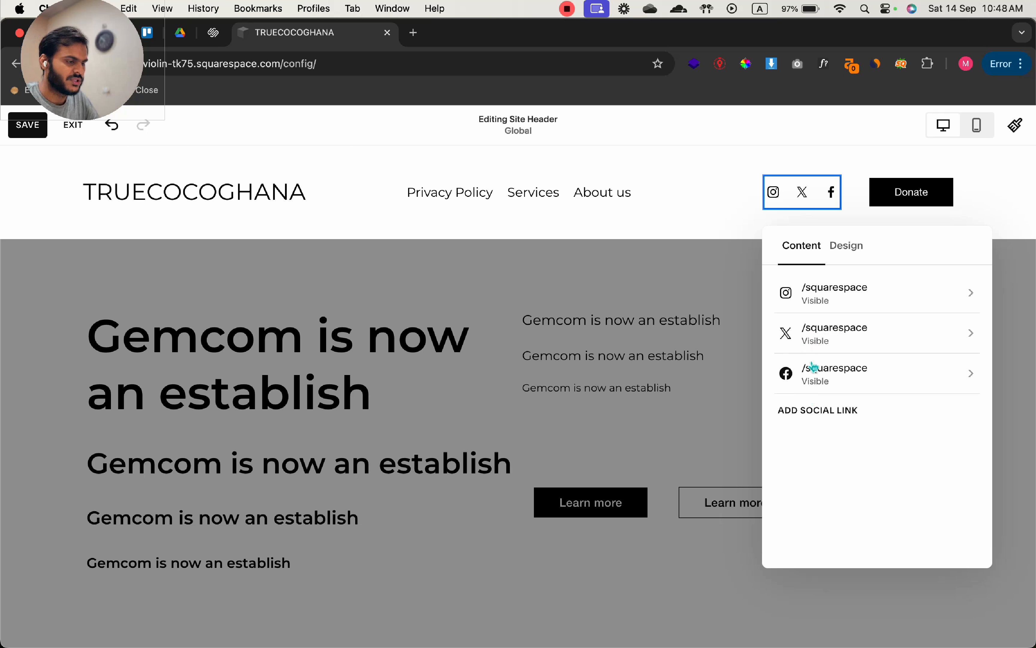
- Add tiktok.com as a social link in the header and check the Instagram link's settings
left_click(818, 412)
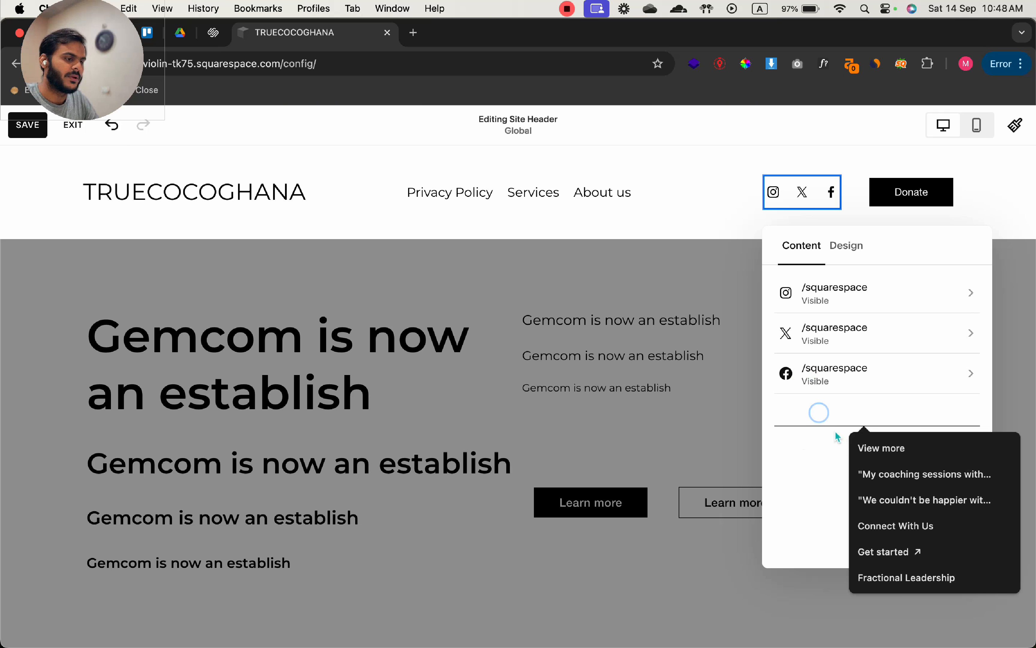
type("tiktok.com")
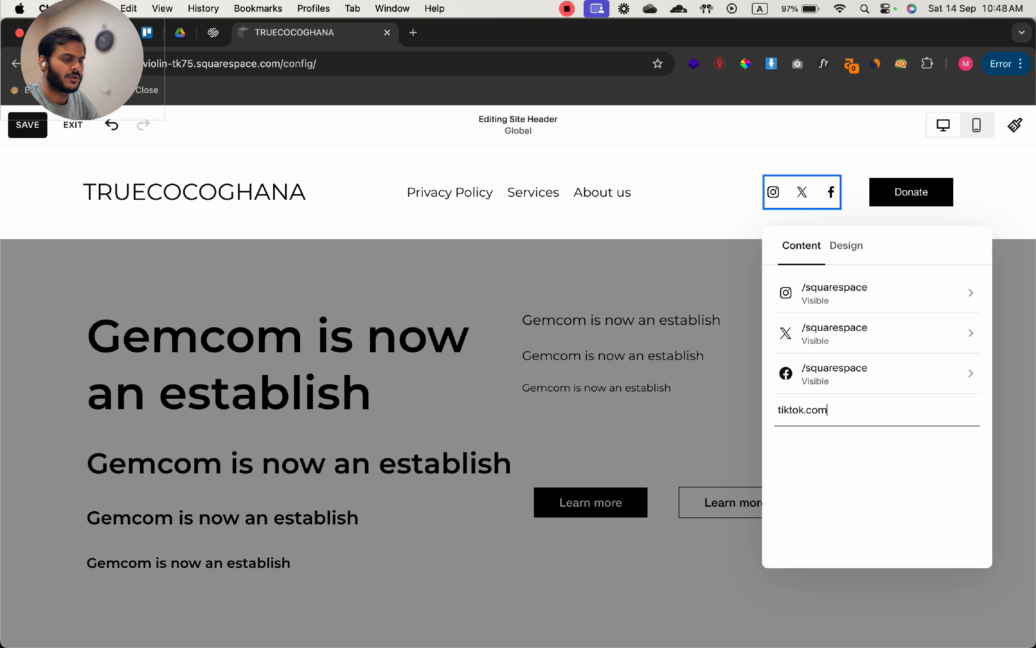
key("Return")
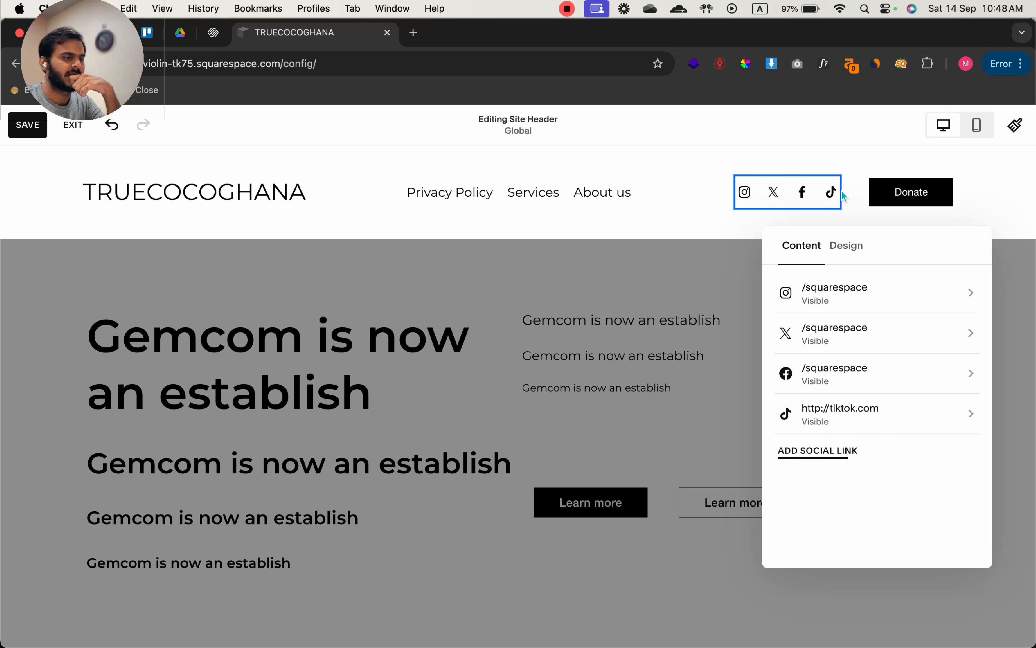
left_click(882, 290)
left_click(775, 246)
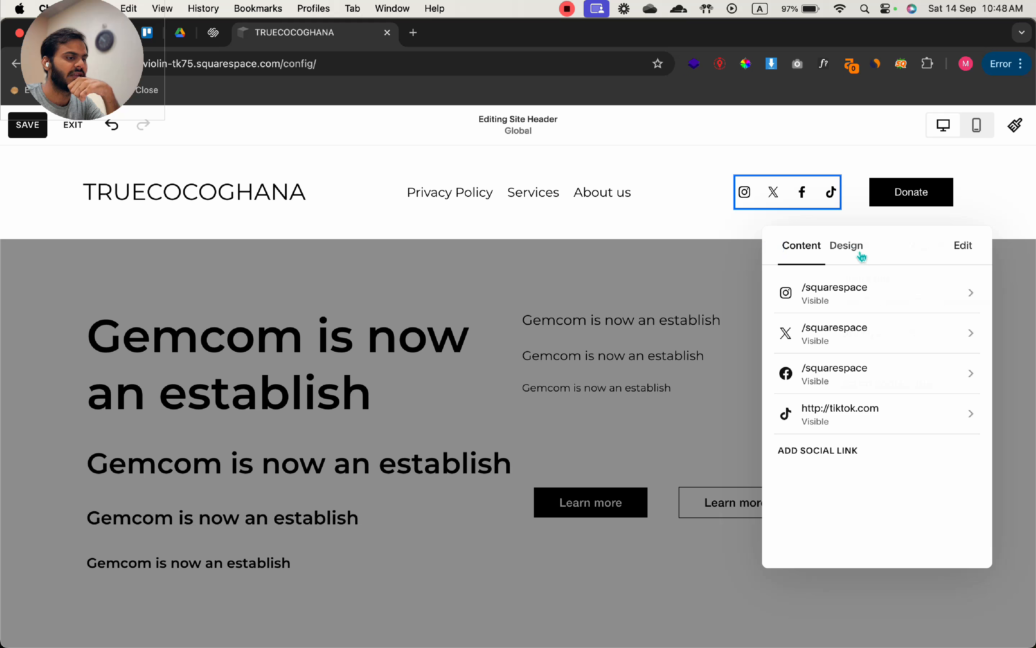
- Try the square, rounded and circular borders on the header's social icons
left_click(850, 248)
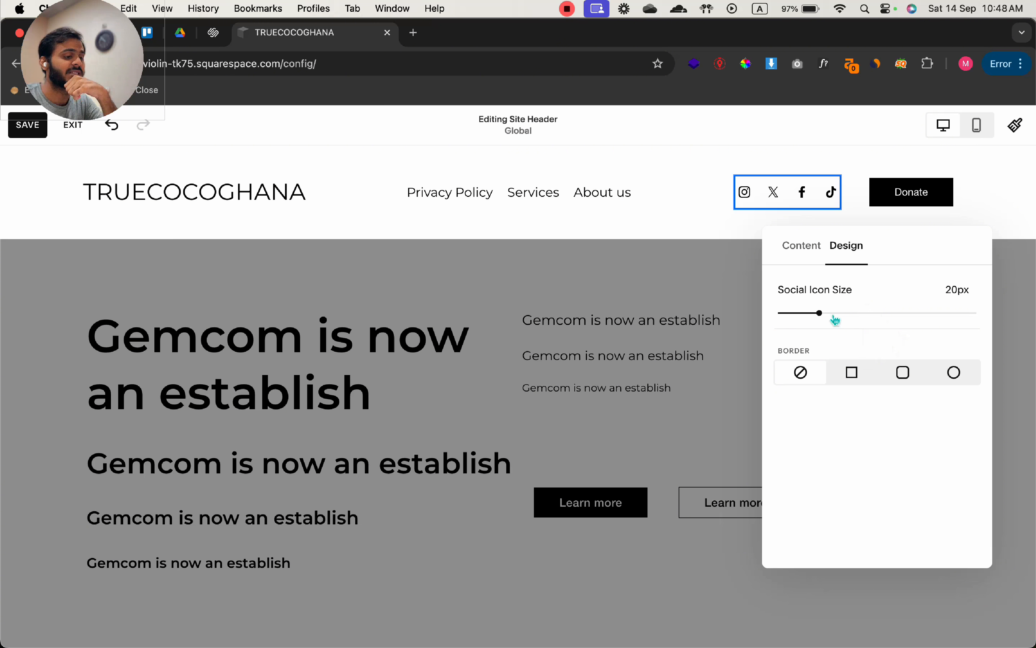
left_click(853, 375)
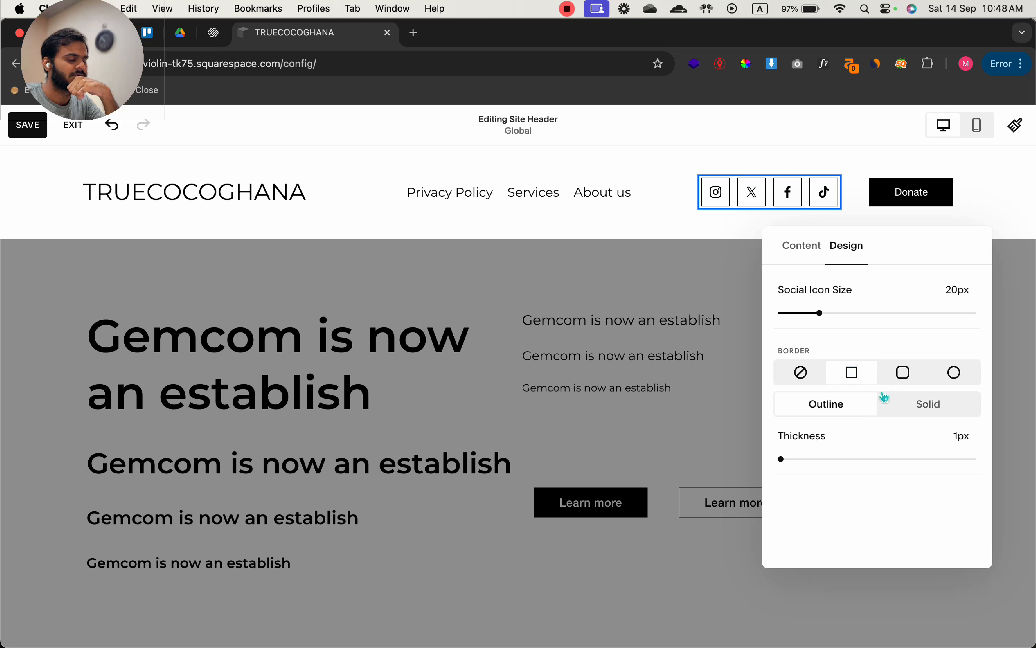
left_click(905, 374)
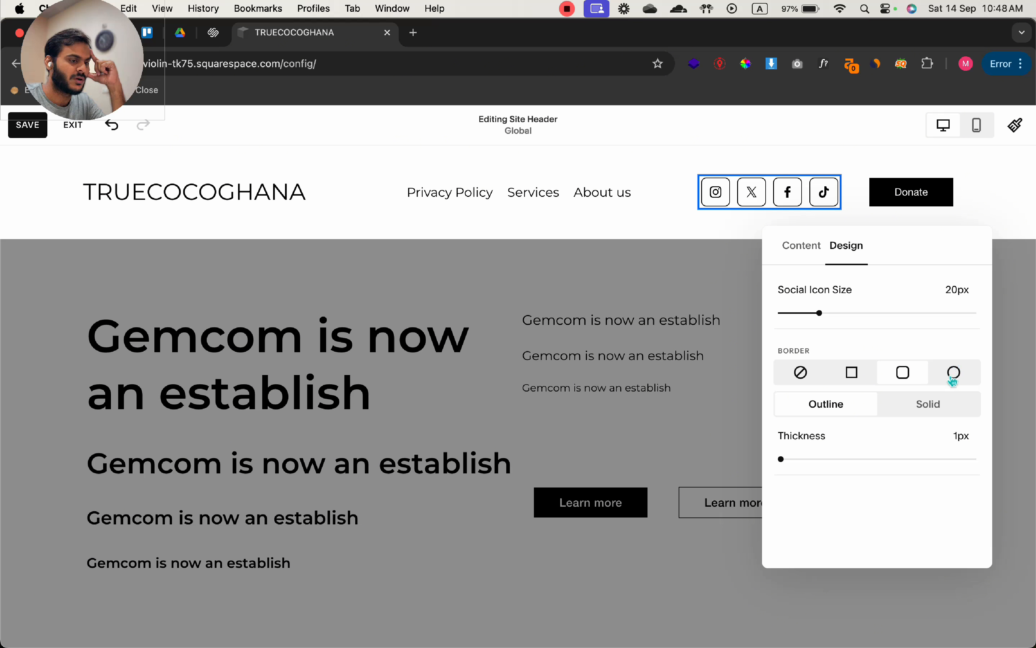
left_click(953, 378)
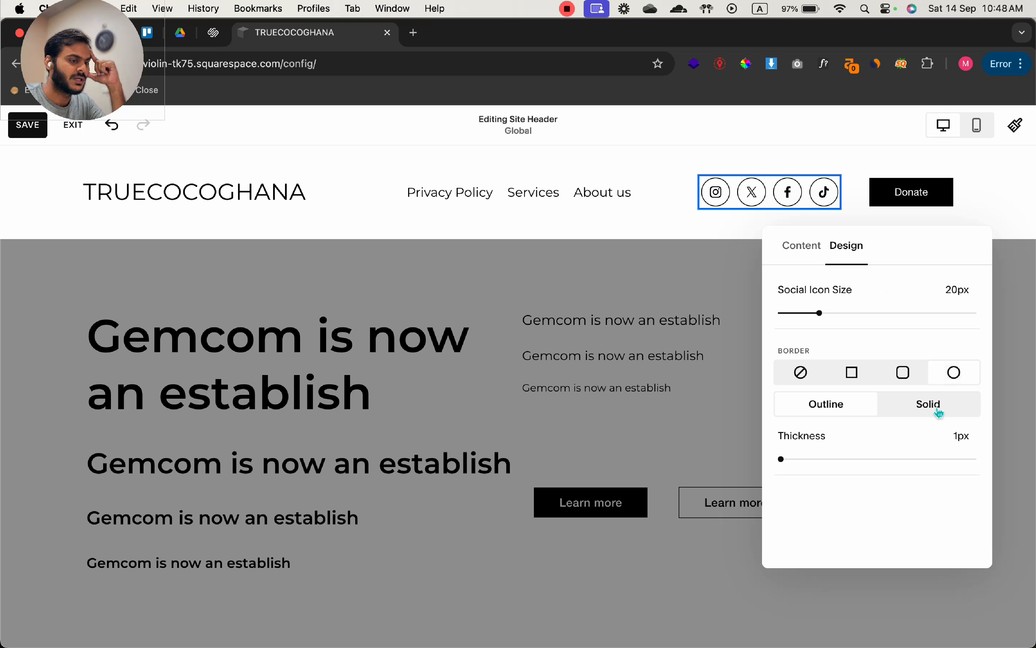
- Compare the Solid and Outline styles of the circular icon border, remove the border and close the social links settings
left_click(936, 410)
left_click(828, 406)
mouse_move(781, 458)
left_mouse_down()
mouse_move(876, 457)
mouse_move(782, 458)
left_mouse_up()
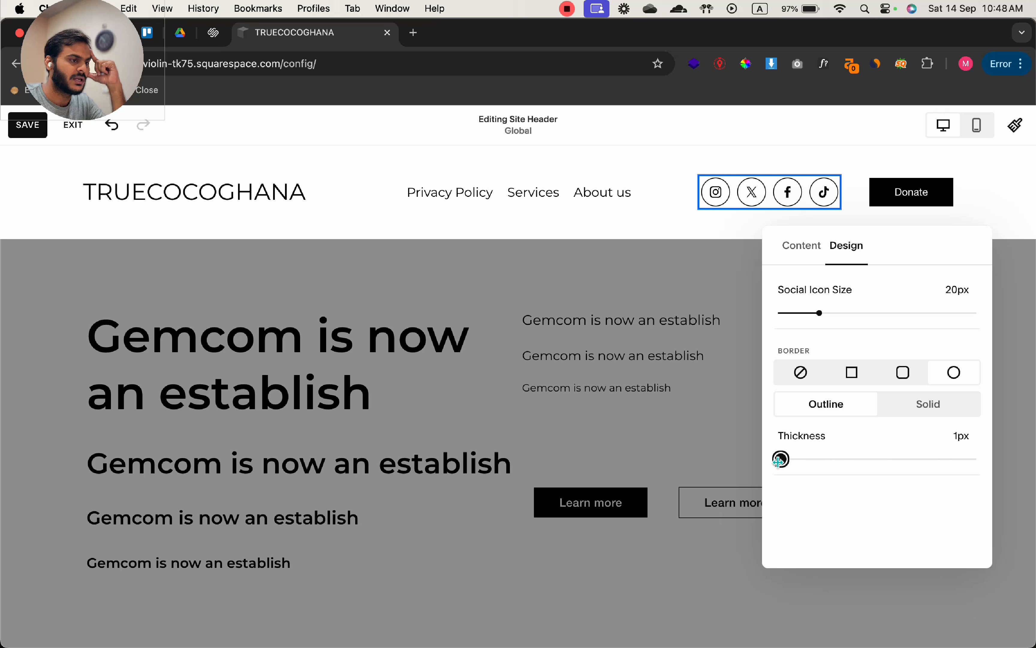
left_click(929, 406)
left_click(839, 402)
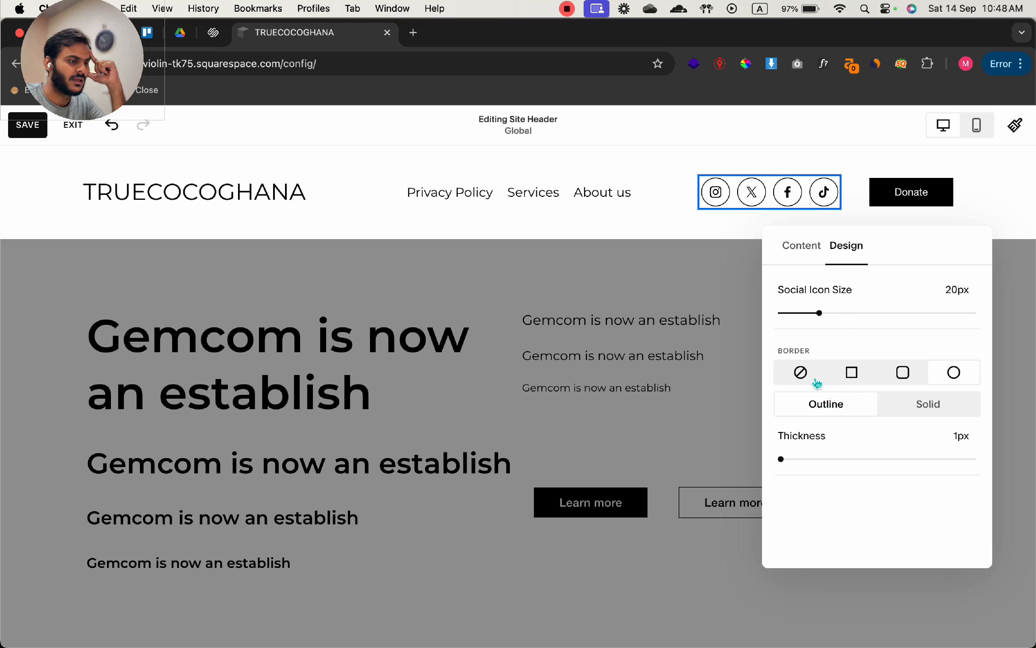
left_click(814, 377)
left_click(798, 235)
left_click(701, 199)
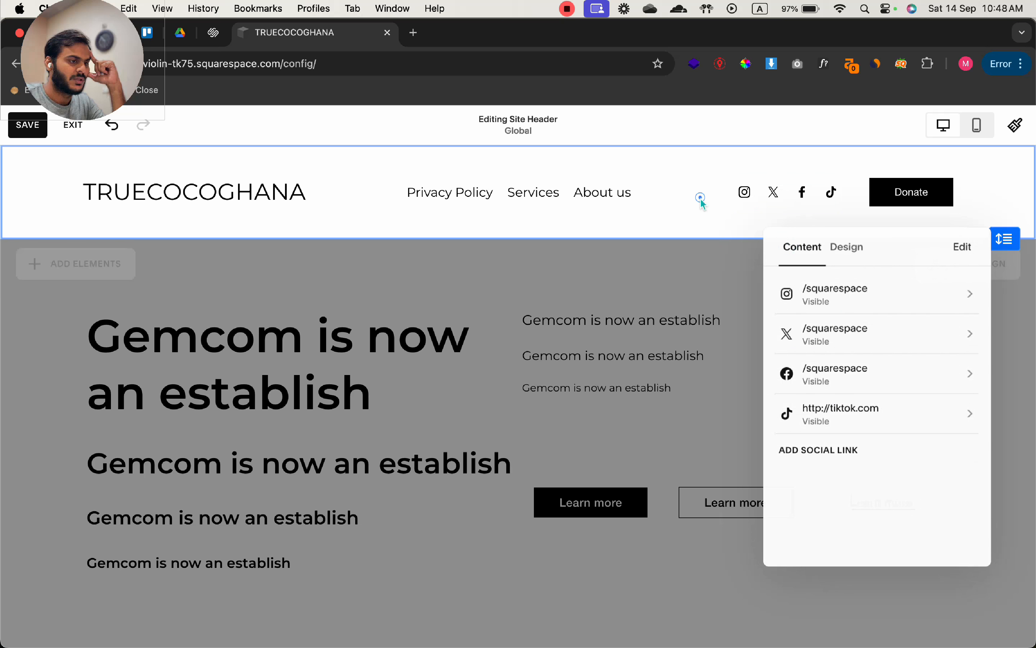
- Try the Secondary and Tertiary button styles on the header's Donate button and restore the Primary style
left_click(880, 196)
left_click(784, 191)
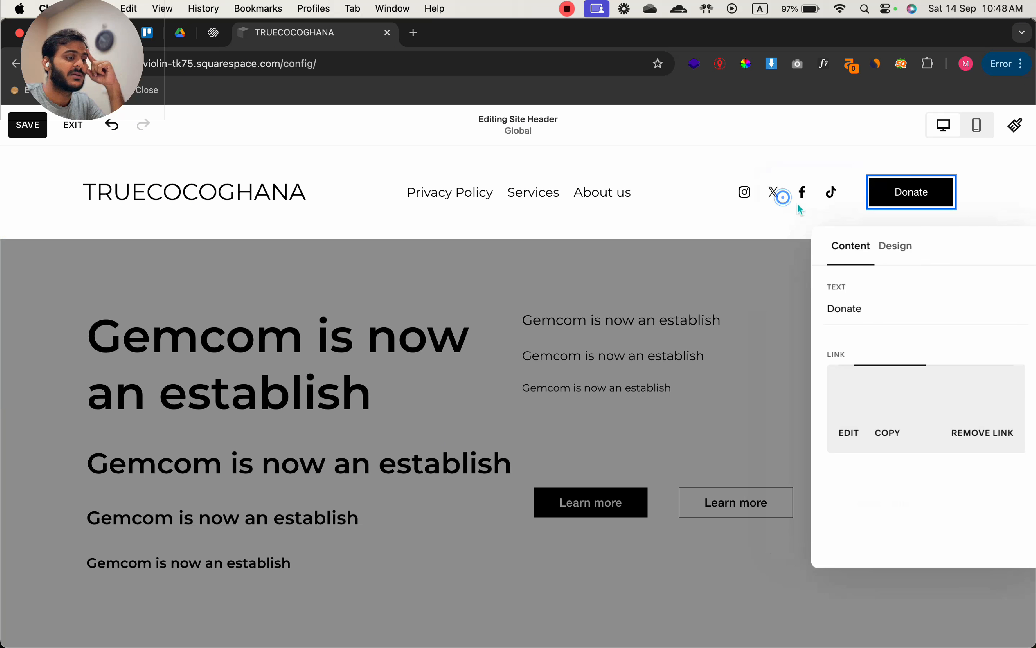
left_click(914, 257)
left_click(926, 309)
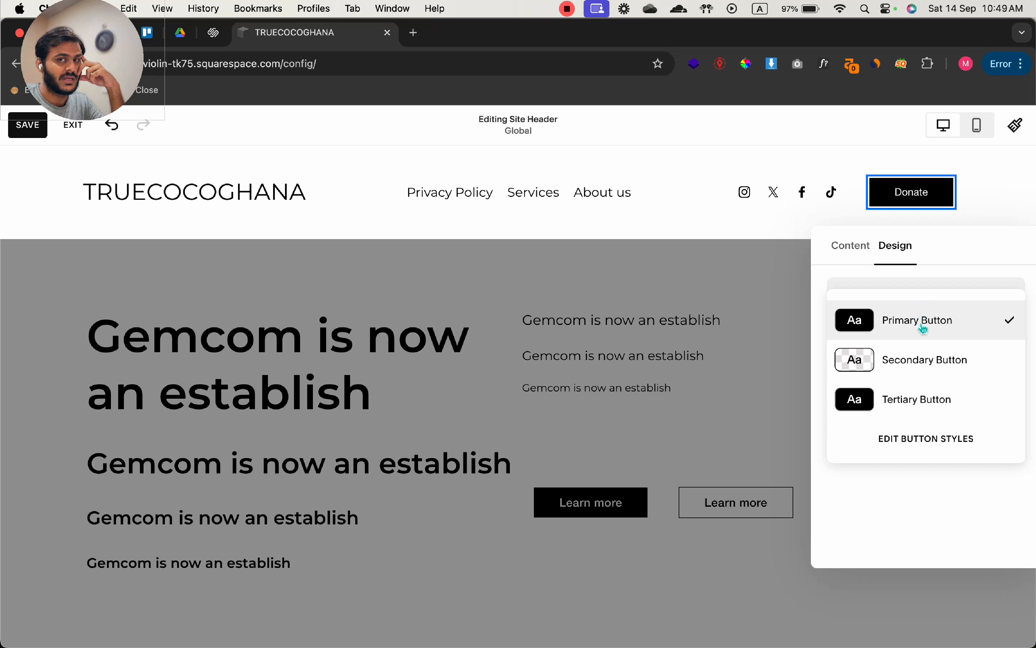
left_click(962, 371)
left_click(940, 306)
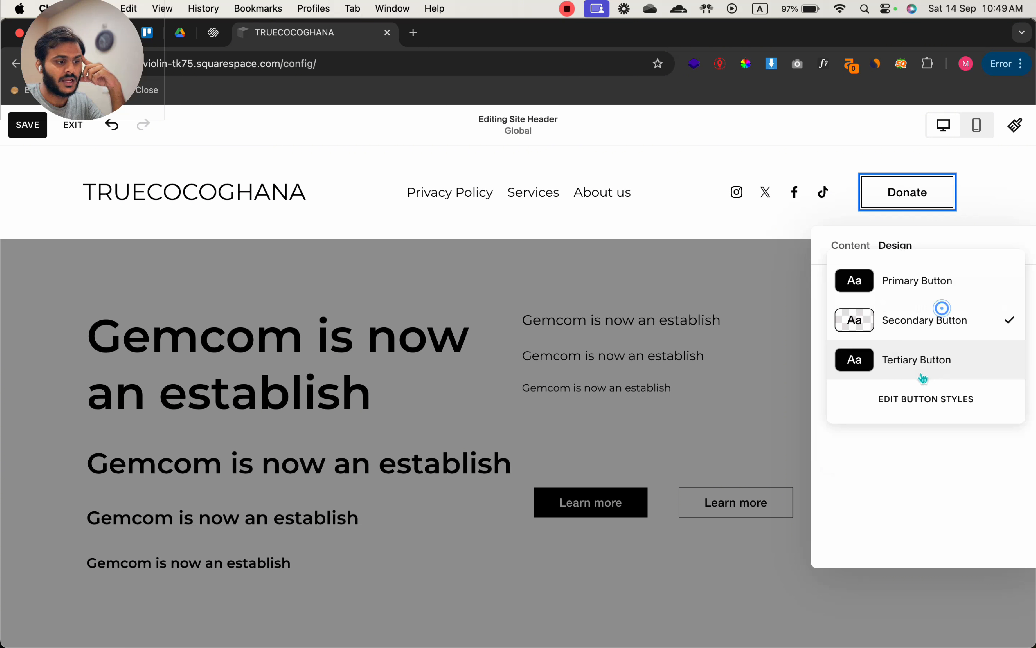
left_click(926, 359)
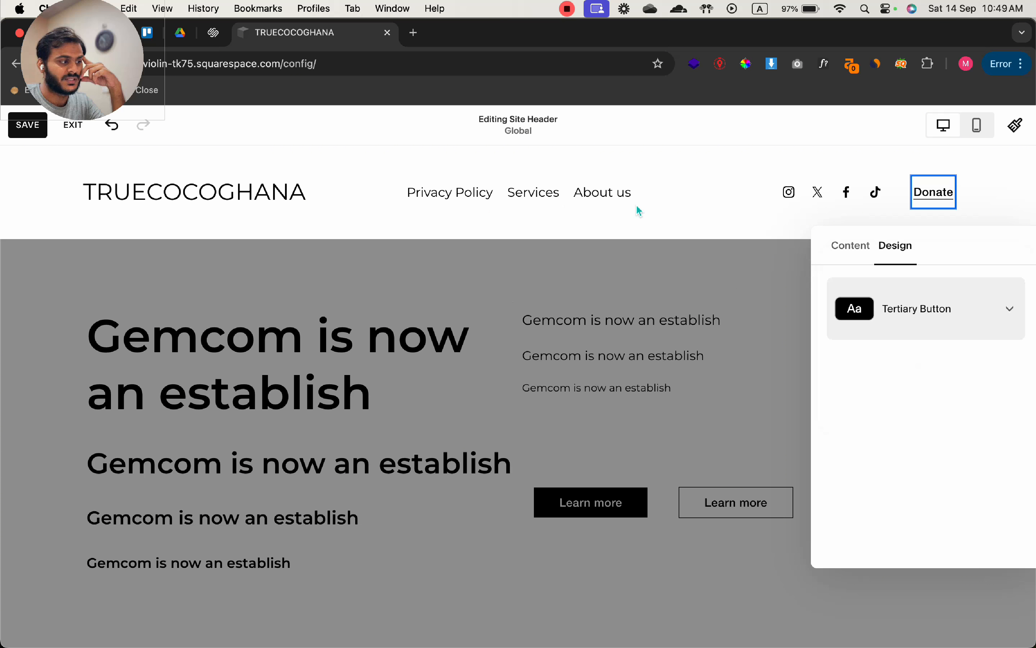
left_click(953, 320)
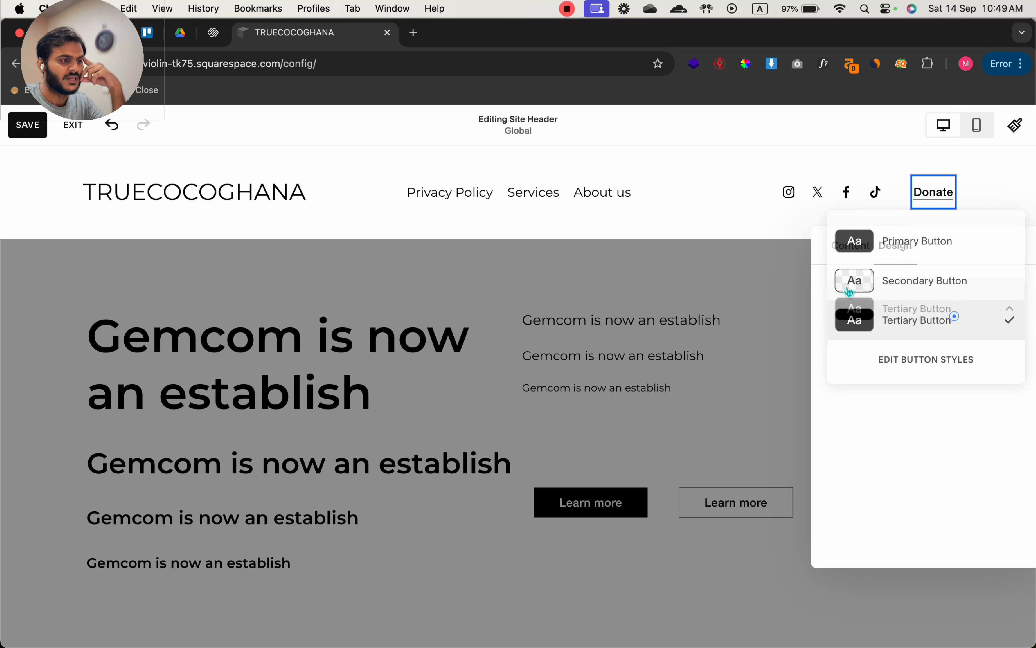
left_click(897, 243)
left_click(655, 219)
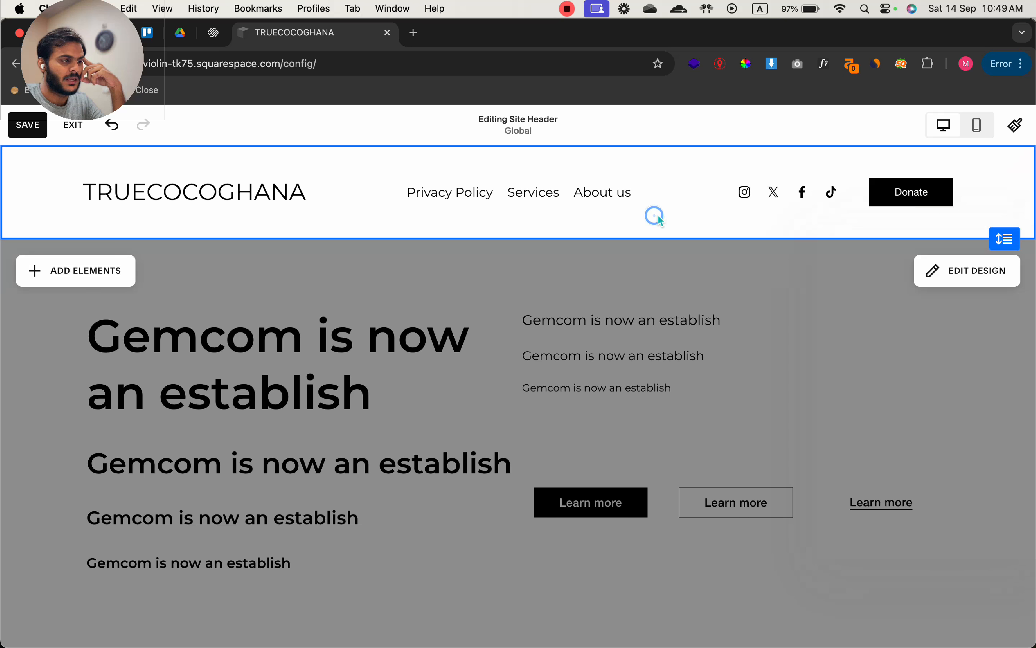
- Upload truecoco logo.png from Downloads as the header's logo image and close the site title and logo settings
left_click(185, 204)
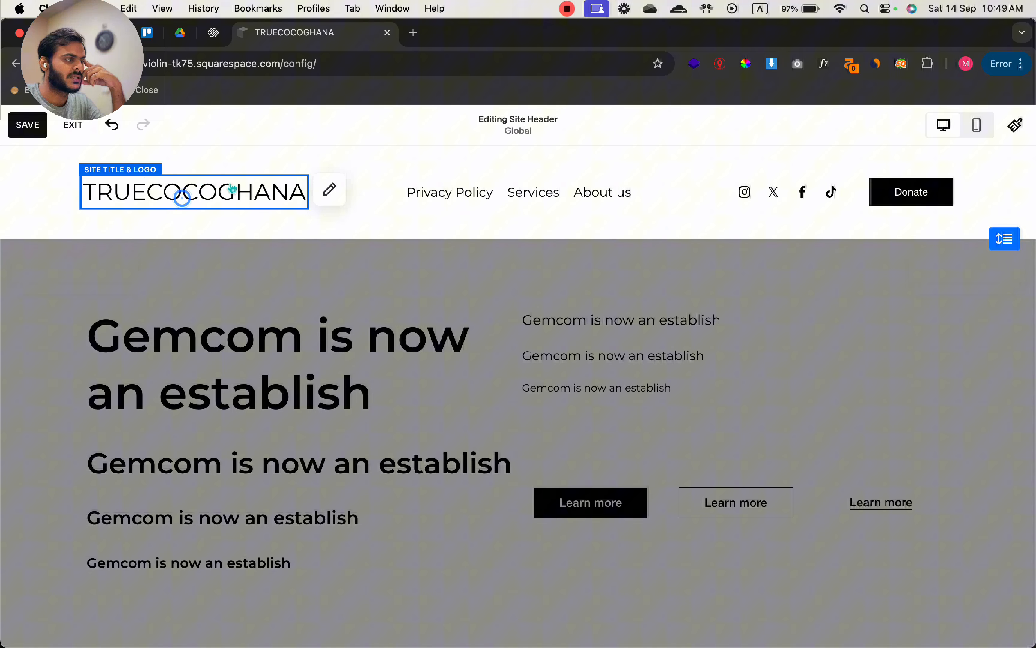
left_click(329, 189)
scroll(243, 373, "down", 2)
left_click(200, 348)
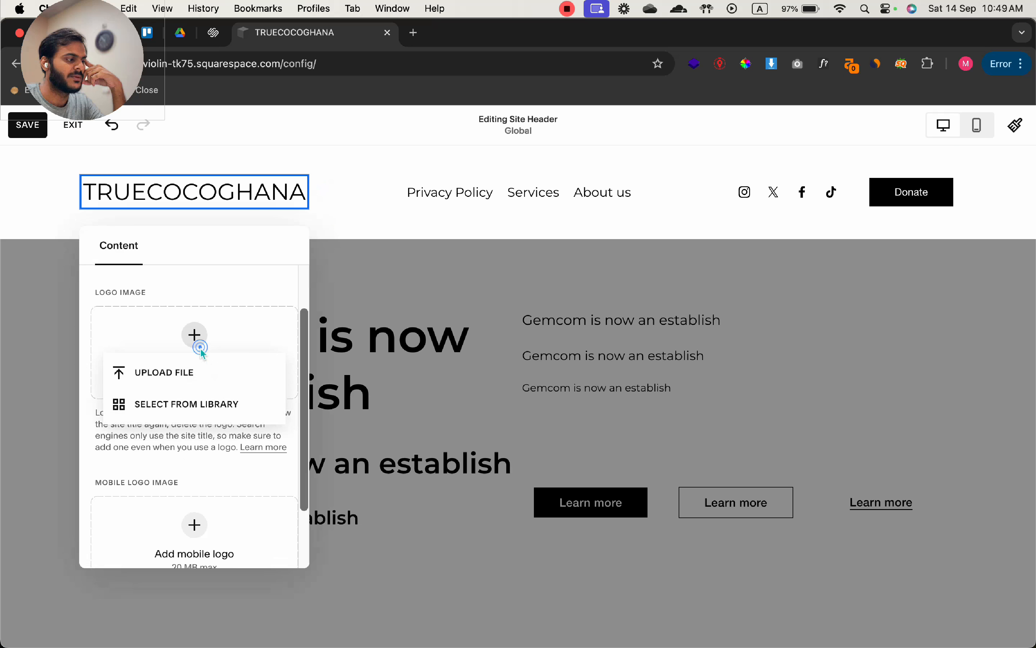
left_click(197, 377)
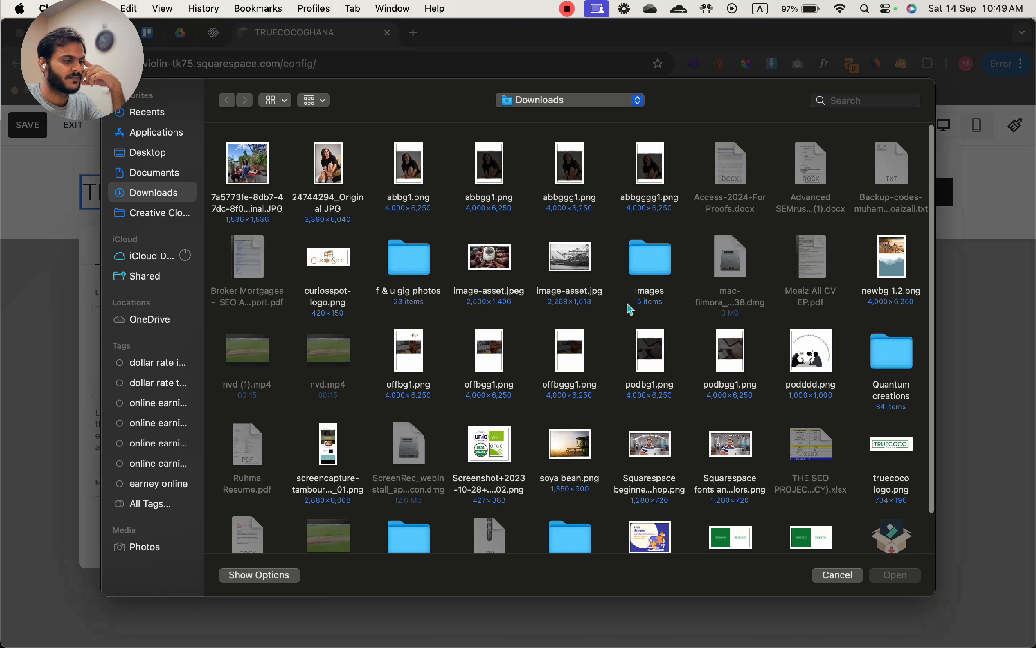
scroll(926, 337, "down", 2)
double_click(893, 392)
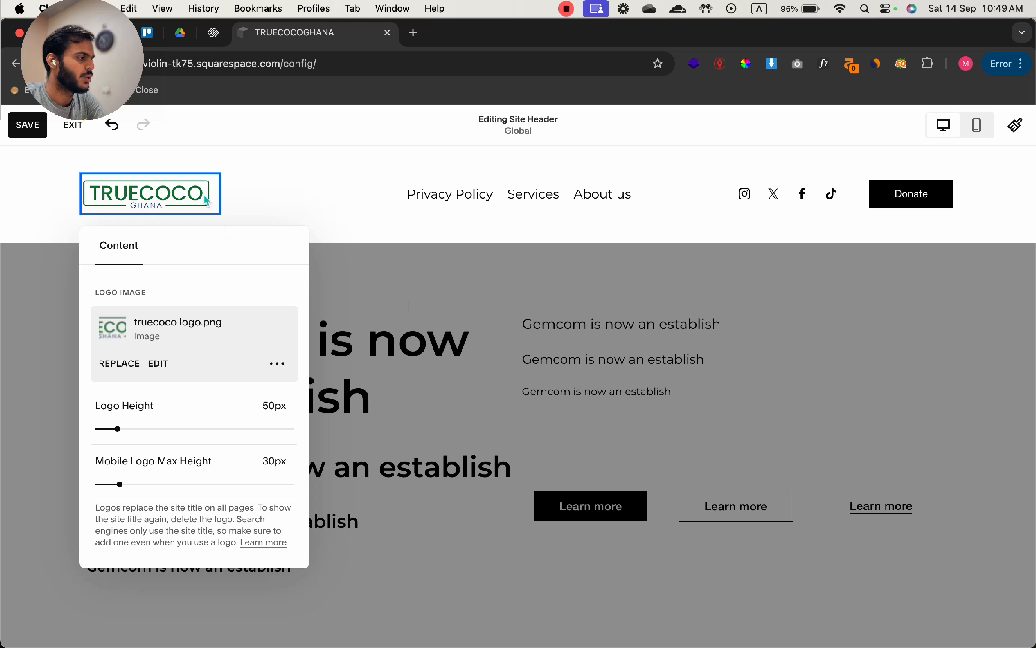
scroll(155, 159, "up", 2)
left_click(459, 235)
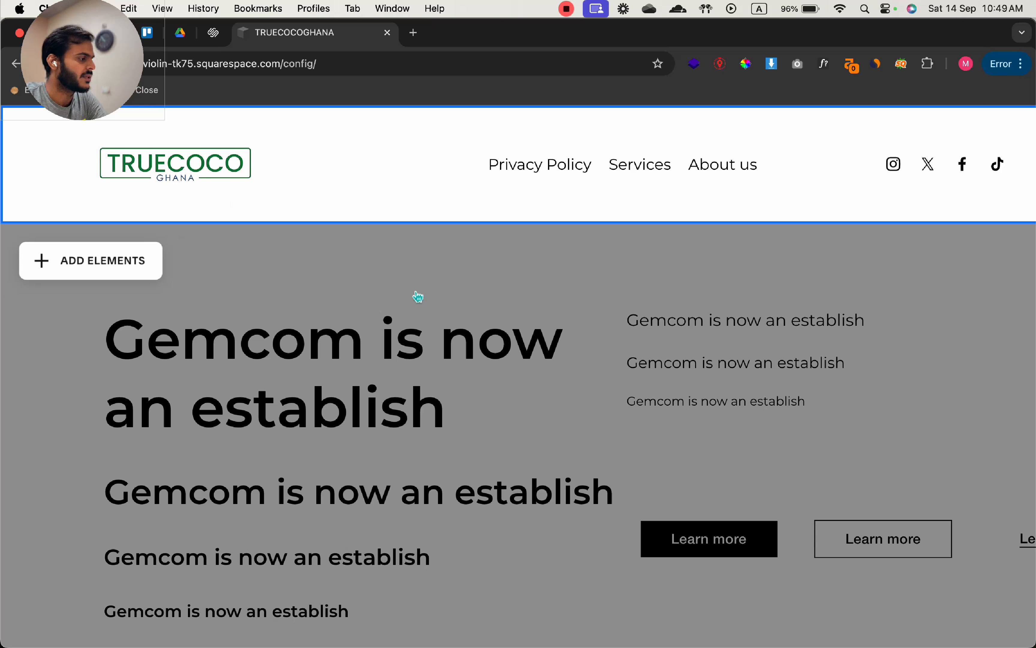
- Try a logo height of 70 px for the header logo and return it to 50 px
left_click(246, 153)
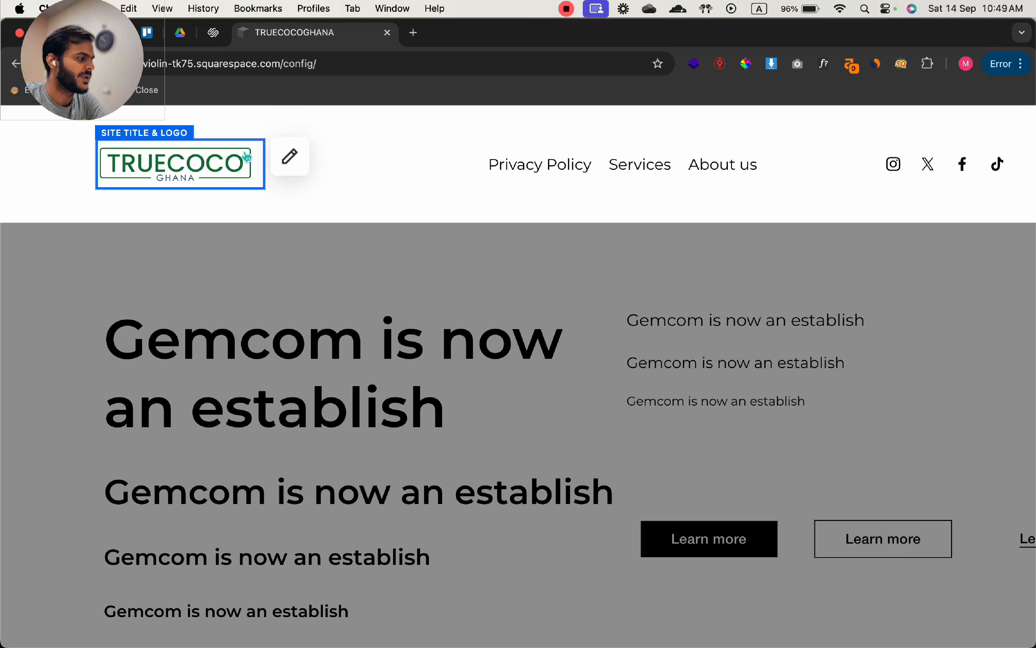
left_click(295, 173)
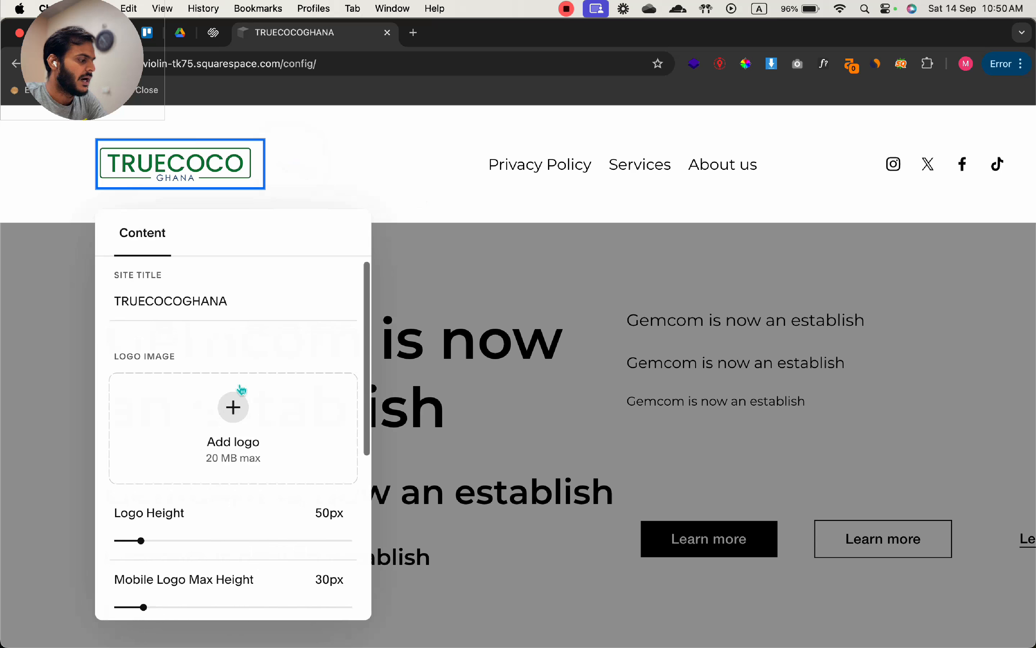
scroll(148, 424, "down", 3)
left_click_drag(148, 424, 156, 421)
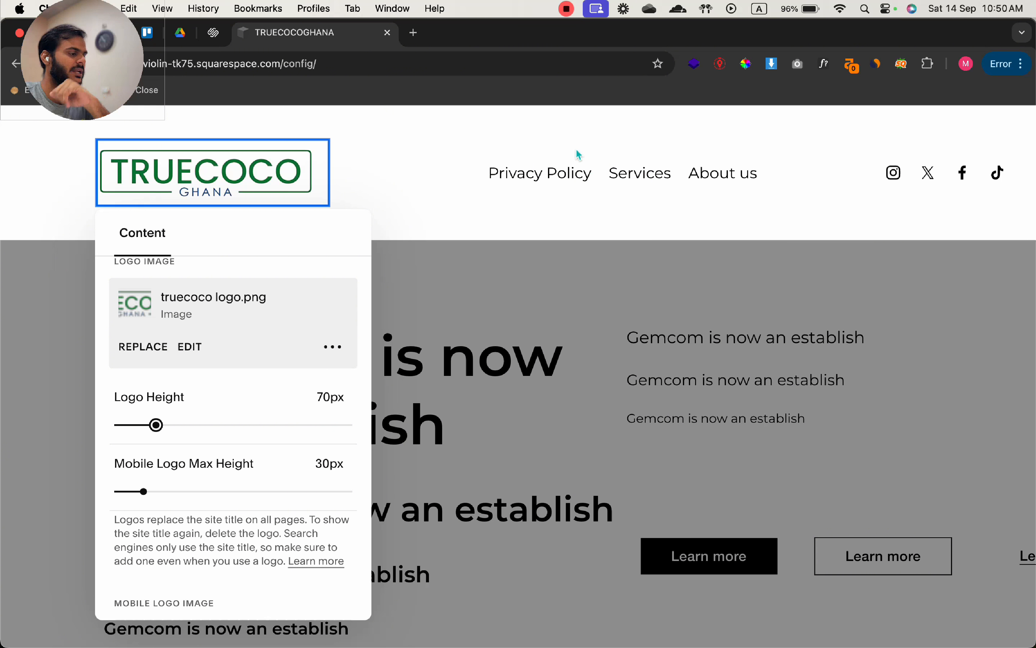
left_click_drag(159, 435, 141, 426)
mouse_move(144, 490)
left_mouse_down()
mouse_move(166, 490)
mouse_move(143, 491)
left_mouse_up()
left_click(684, 295)
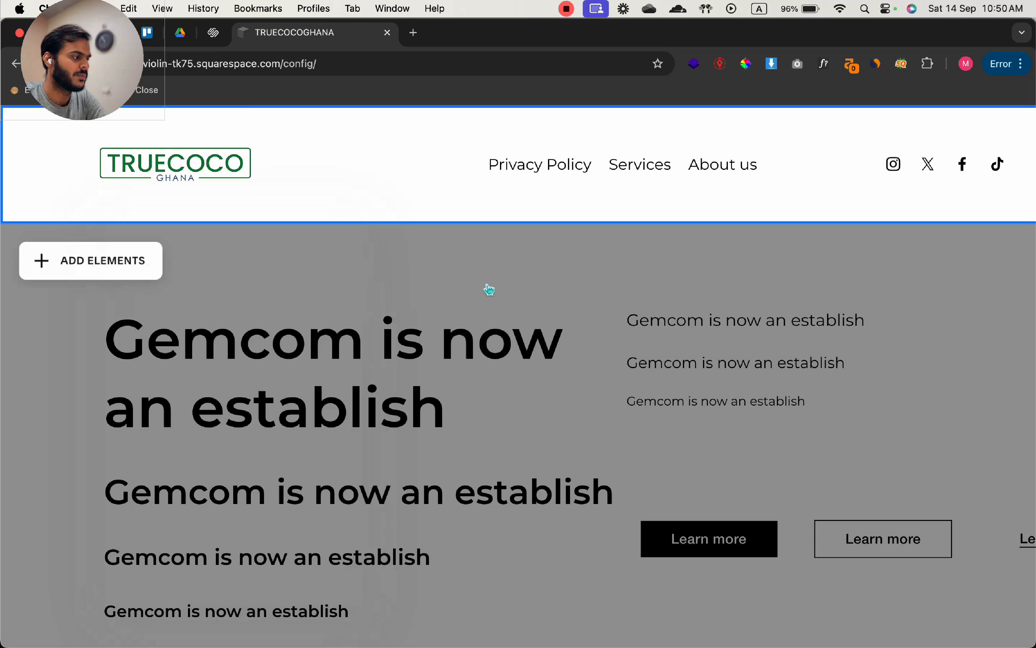
- Set the logo's mobile maximum height to 40 px in mobile view, and save the header in desktop view
left_click(977, 129)
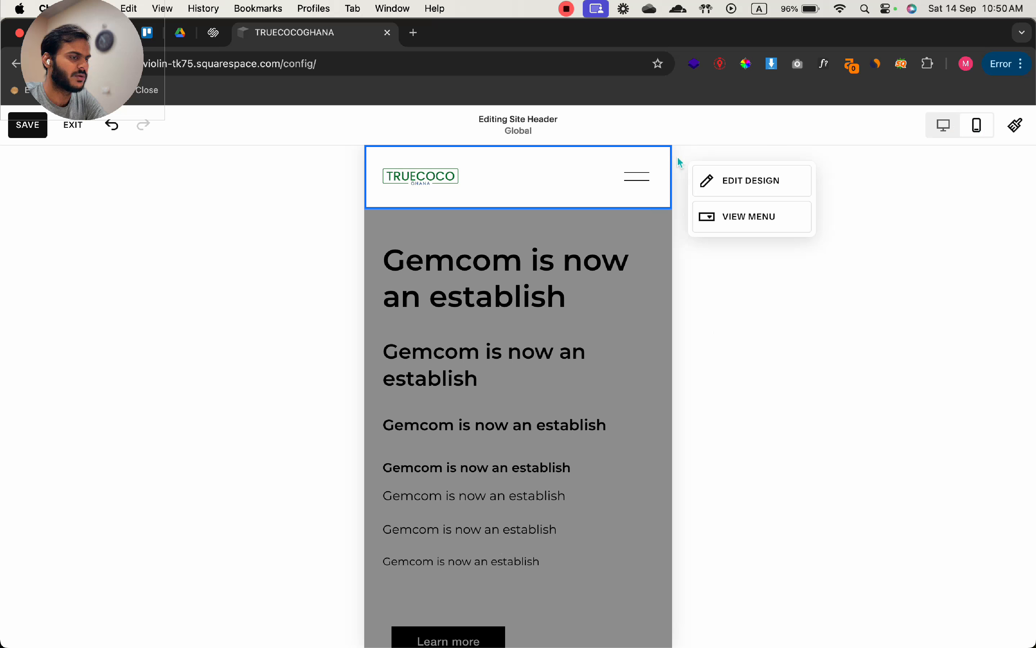
left_click(427, 173)
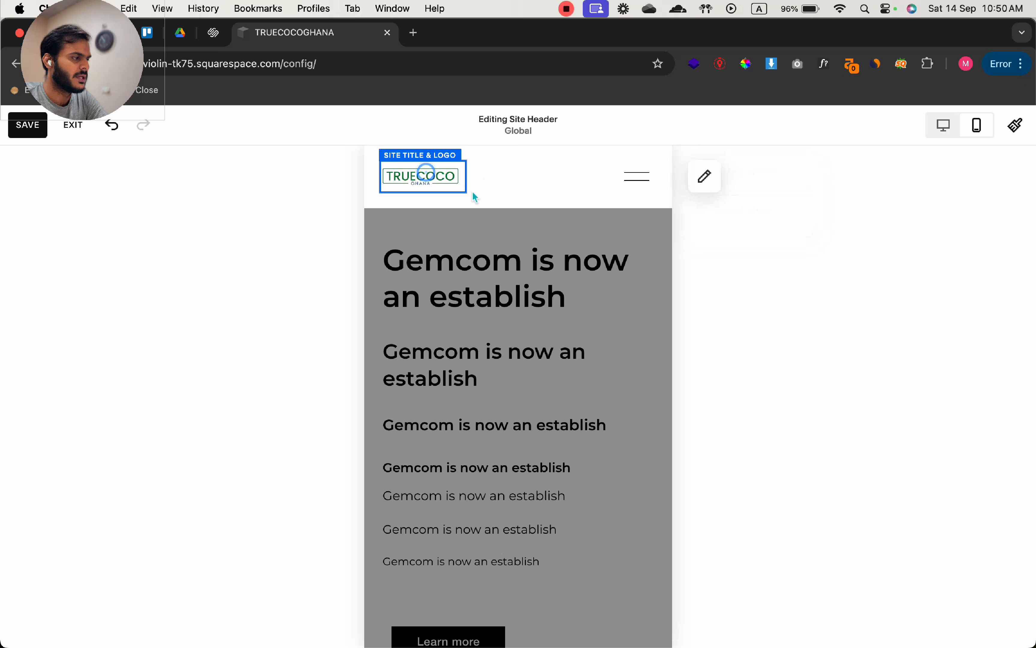
left_click(714, 188)
scroll(497, 376, "down", 4)
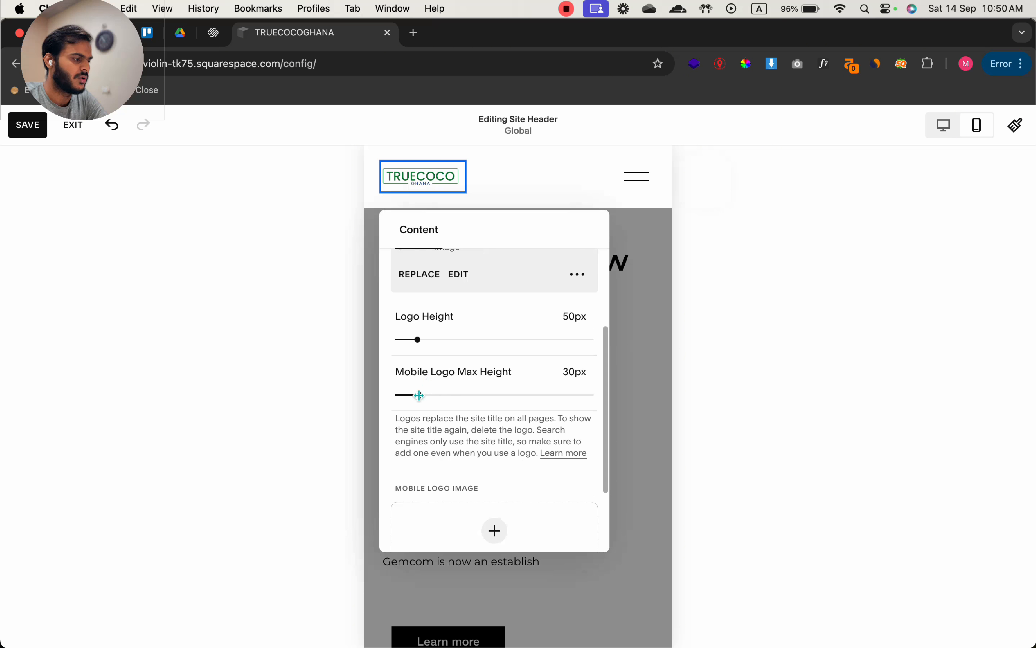
left_click_drag(421, 397, 434, 396)
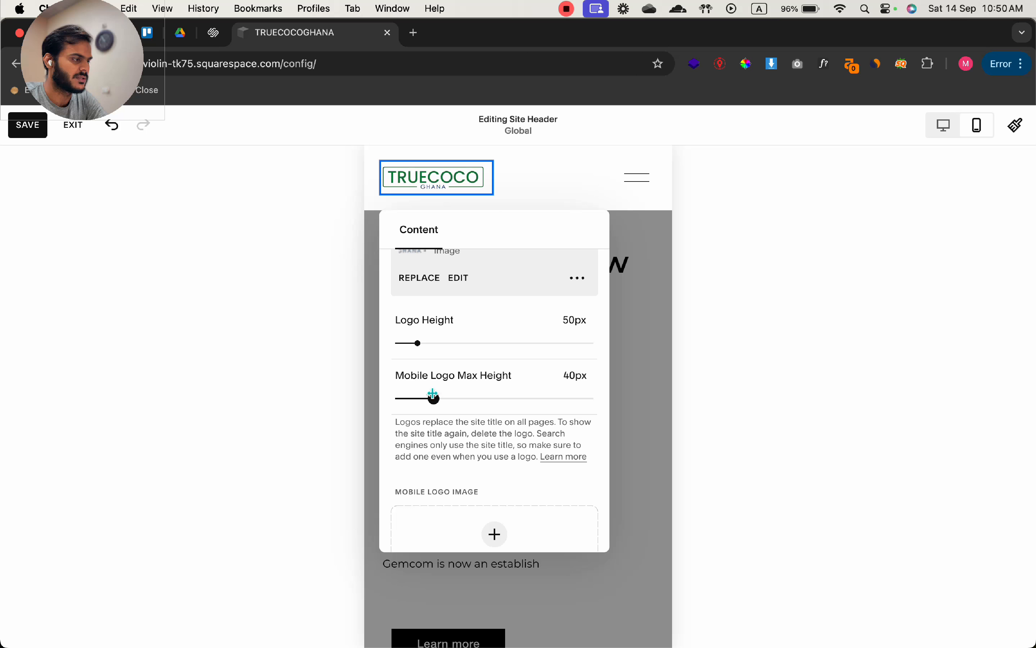
left_click(658, 317)
left_click(944, 125)
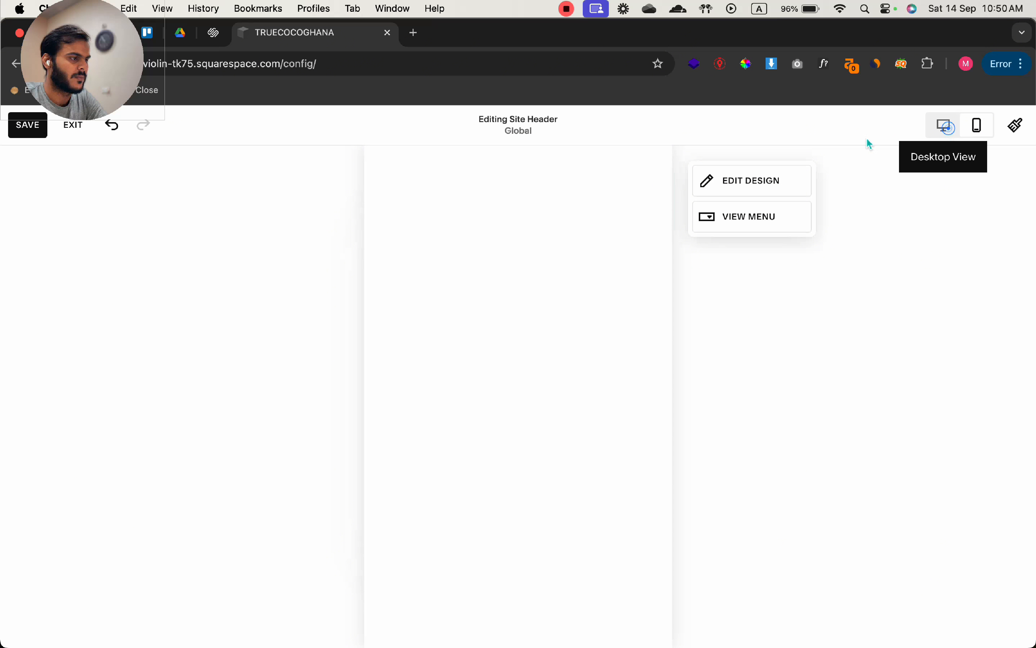
left_click(27, 125)
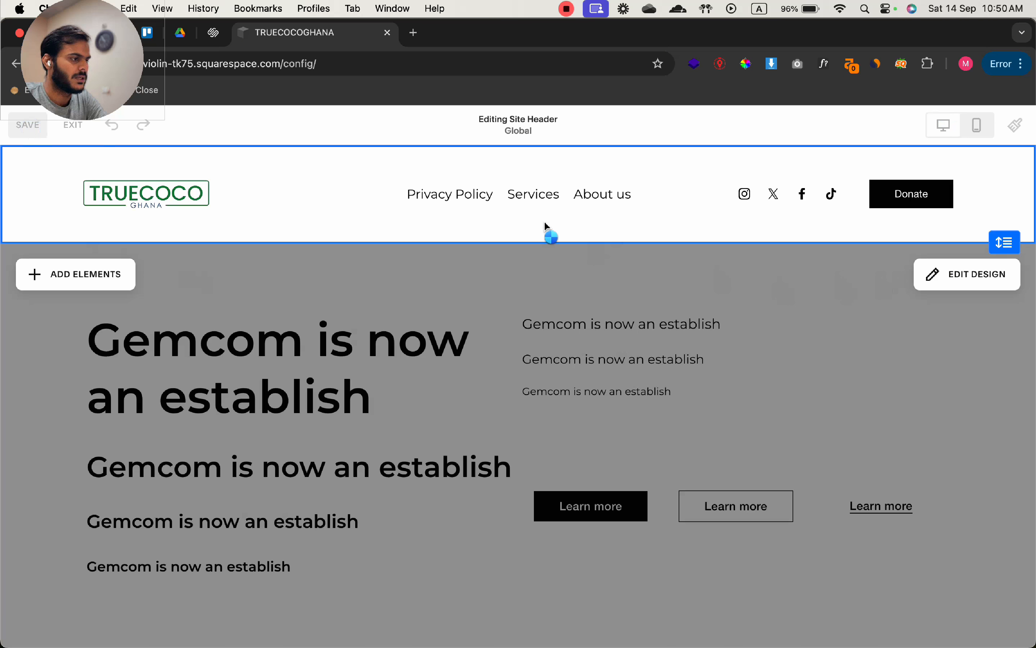
- Show the site's pages from the header navigation and move Home from Not Linked to the top of Main Navigation
left_click(533, 208)
left_click(663, 189)
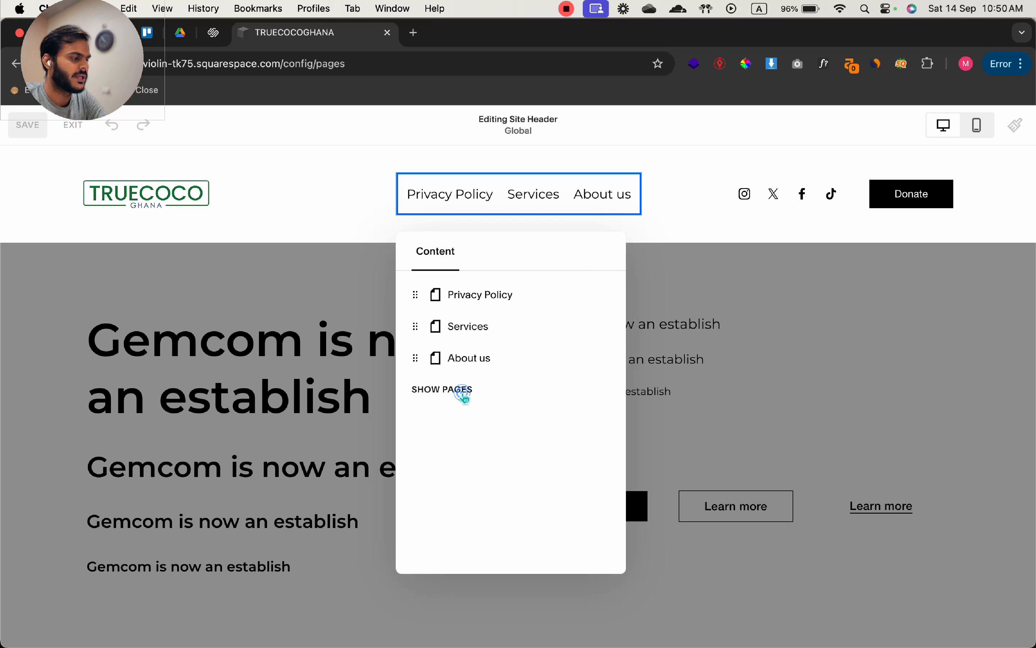
left_click(463, 394)
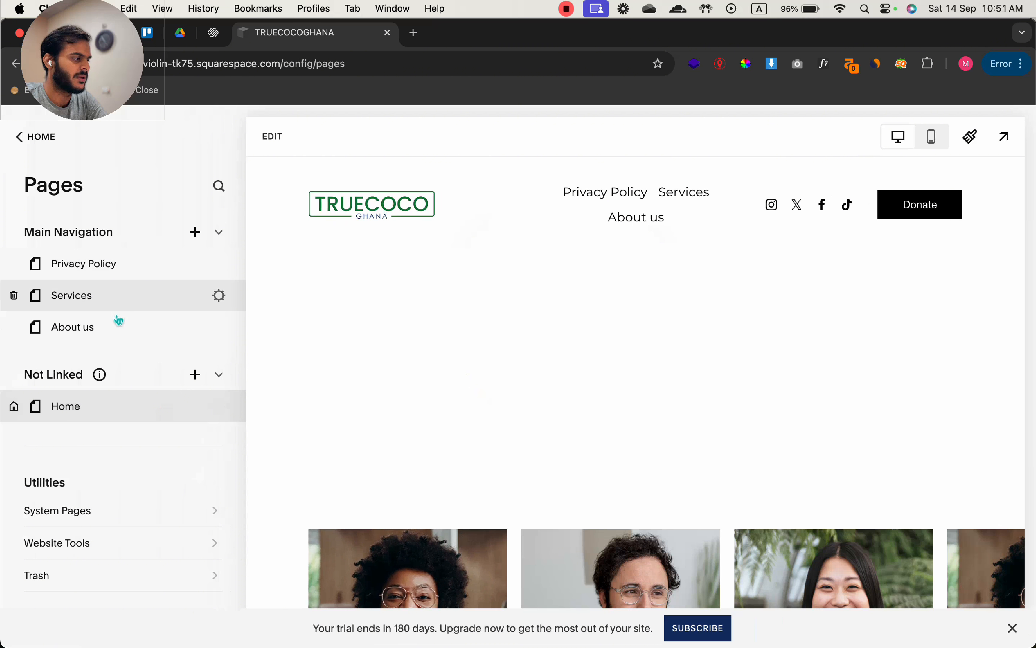
left_click(79, 302)
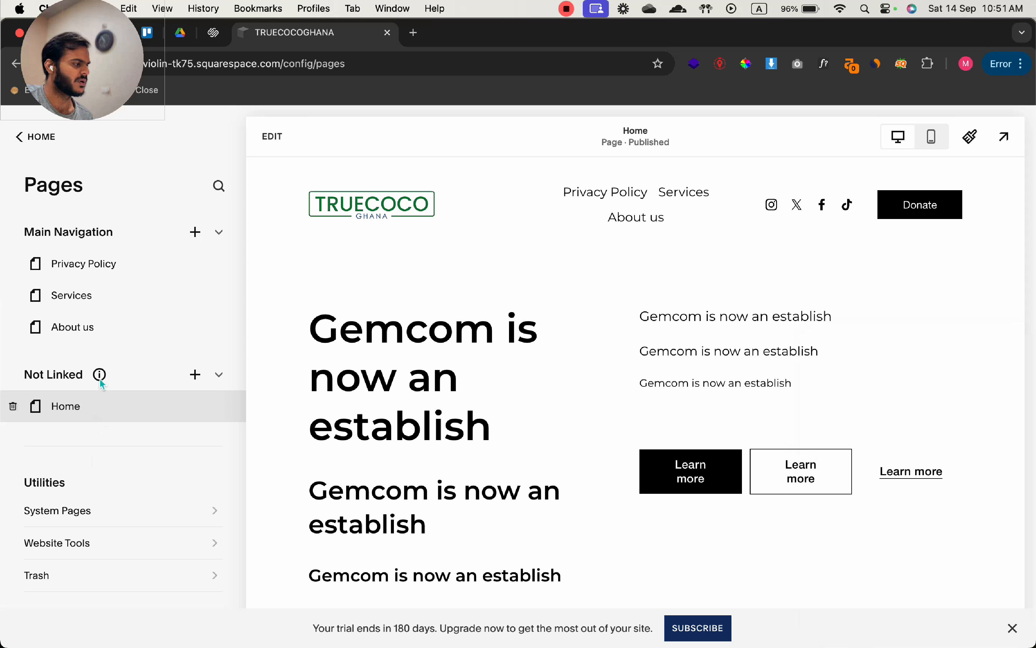
left_click_drag(62, 403, 77, 263)
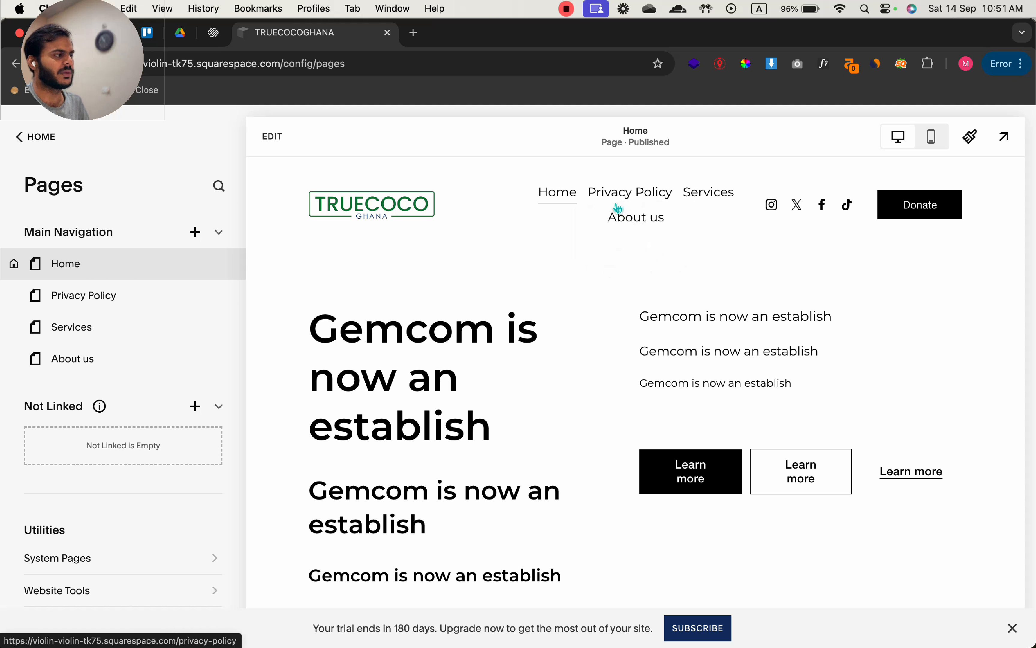
- Reopen the site header for editing and bring up its design settings
left_click(278, 150)
left_click(542, 204)
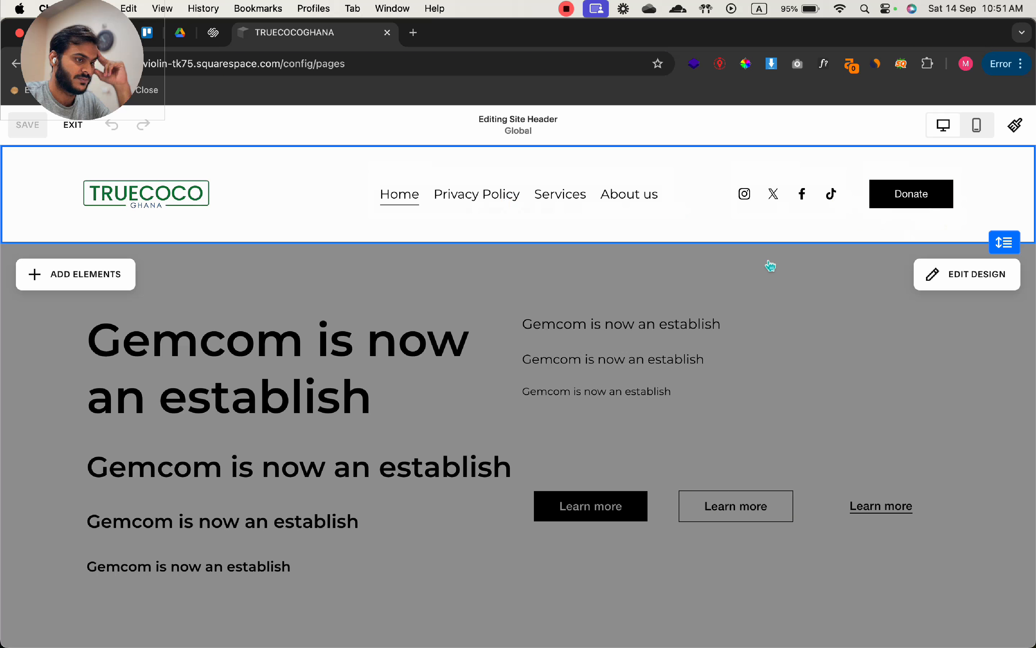
left_click(950, 271)
- Add a drop shadow to the header with a 20 px distance and a 46 px blur
scroll(920, 424, "down", 2)
left_click(902, 398)
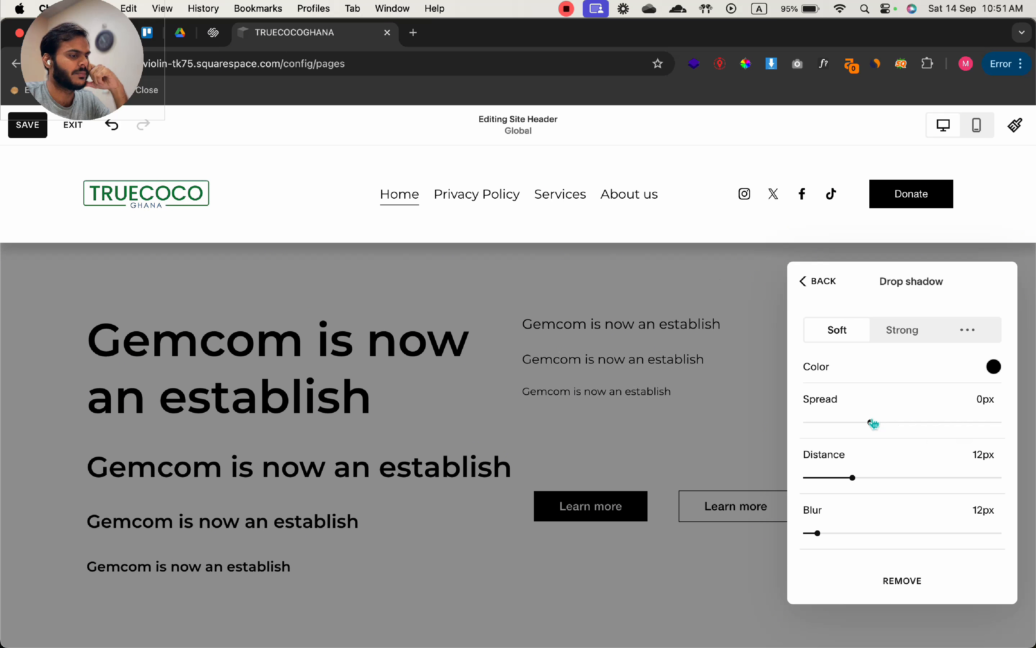
mouse_move(871, 420)
left_mouse_down()
mouse_move(934, 420)
mouse_move(871, 423)
left_mouse_up()
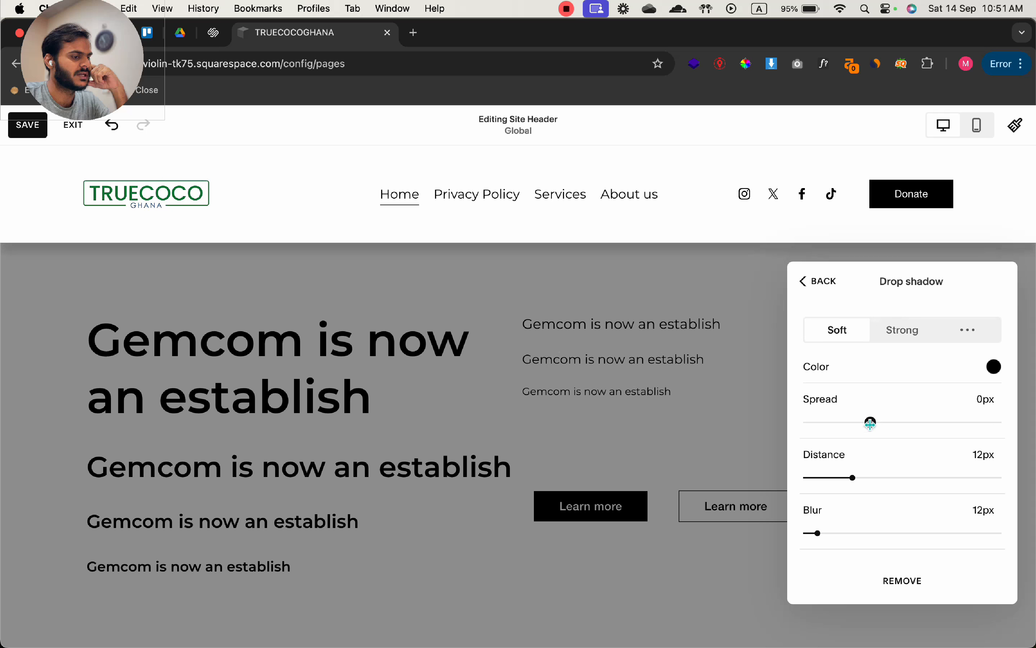
left_click_drag(853, 478, 879, 477)
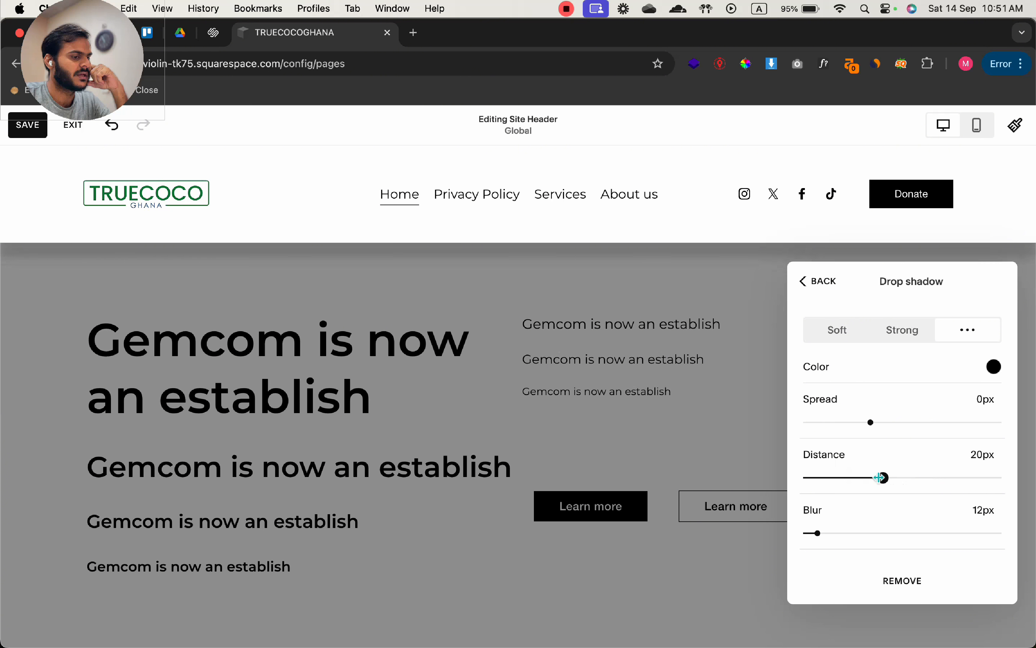
mouse_move(832, 529)
left_mouse_down()
mouse_move(900, 530)
mouse_move(850, 533)
left_mouse_up()
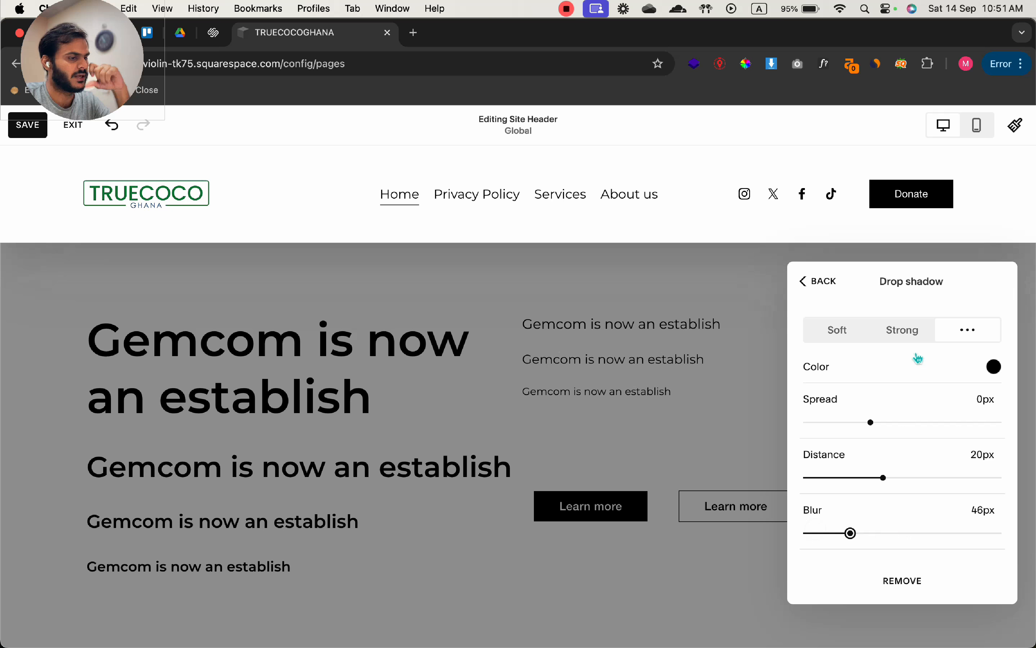
- Try the Strong and Soft presets and the green and black palette colors on the header's drop shadow, and remove the shadow
left_click(902, 331)
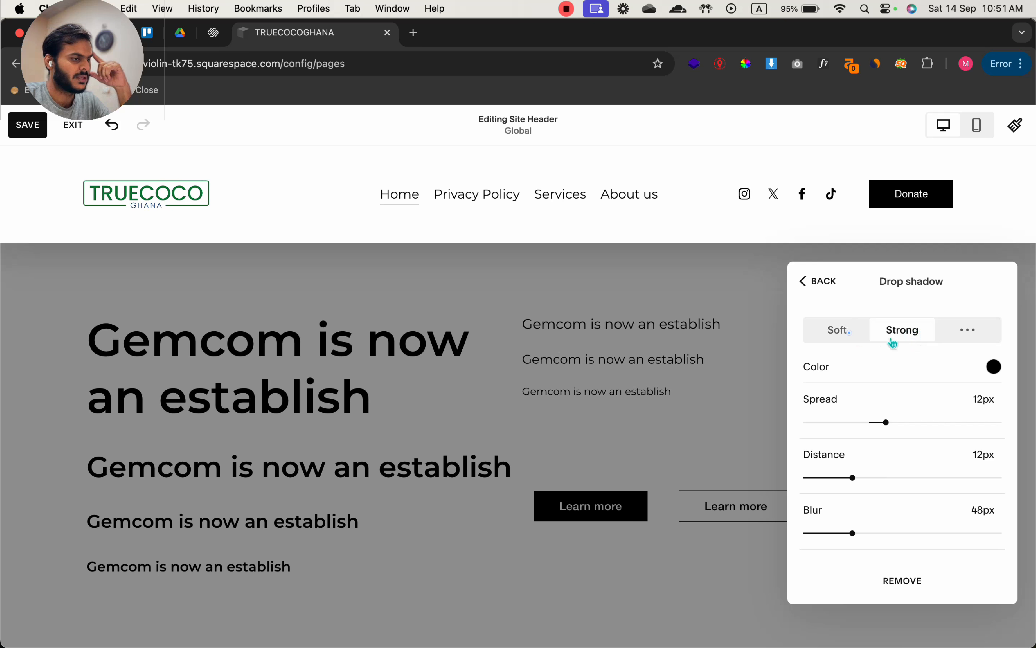
left_click(839, 329)
left_click(994, 367)
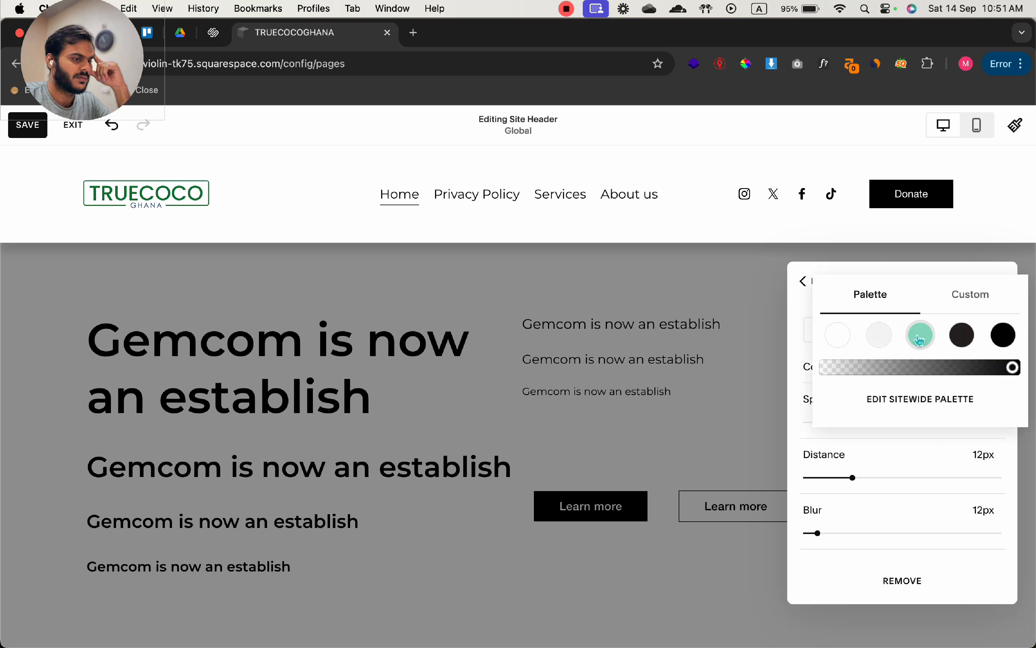
left_click(913, 341)
left_click(1004, 335)
left_click(792, 329)
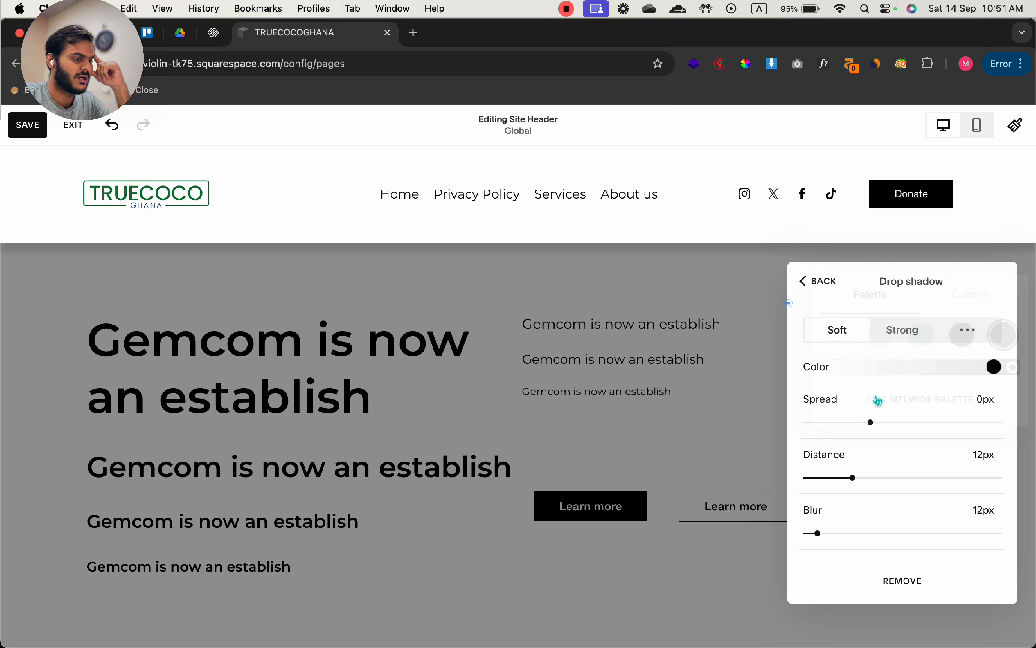
left_click(902, 580)
- Add a border to the site header, look at its color options, and set its thickness to 1 px
scroll(899, 451, "down", 5)
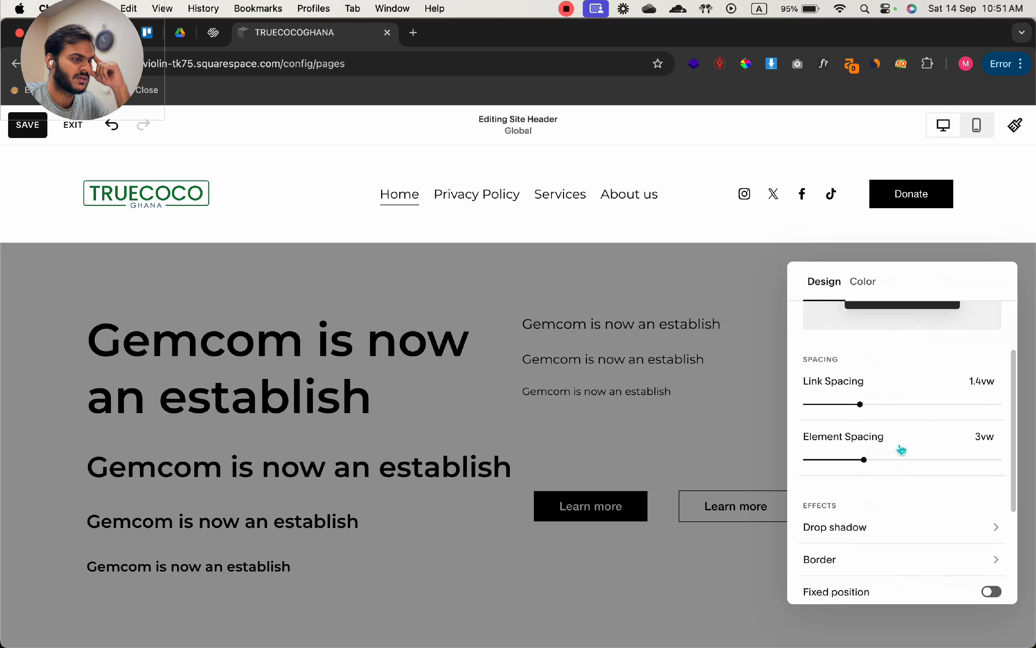
left_click(904, 393)
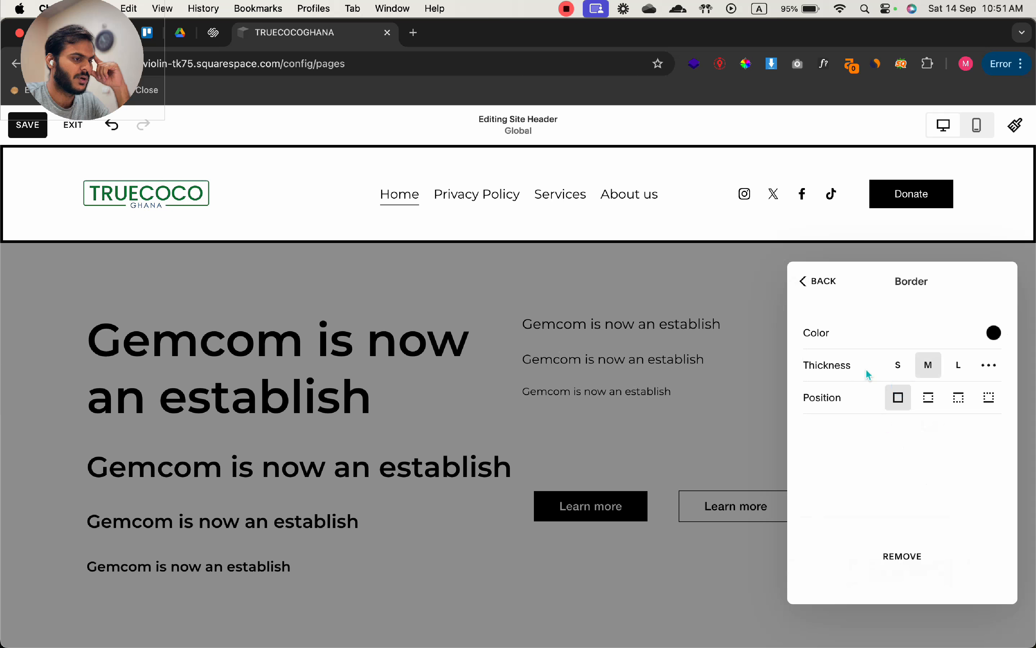
left_click(996, 334)
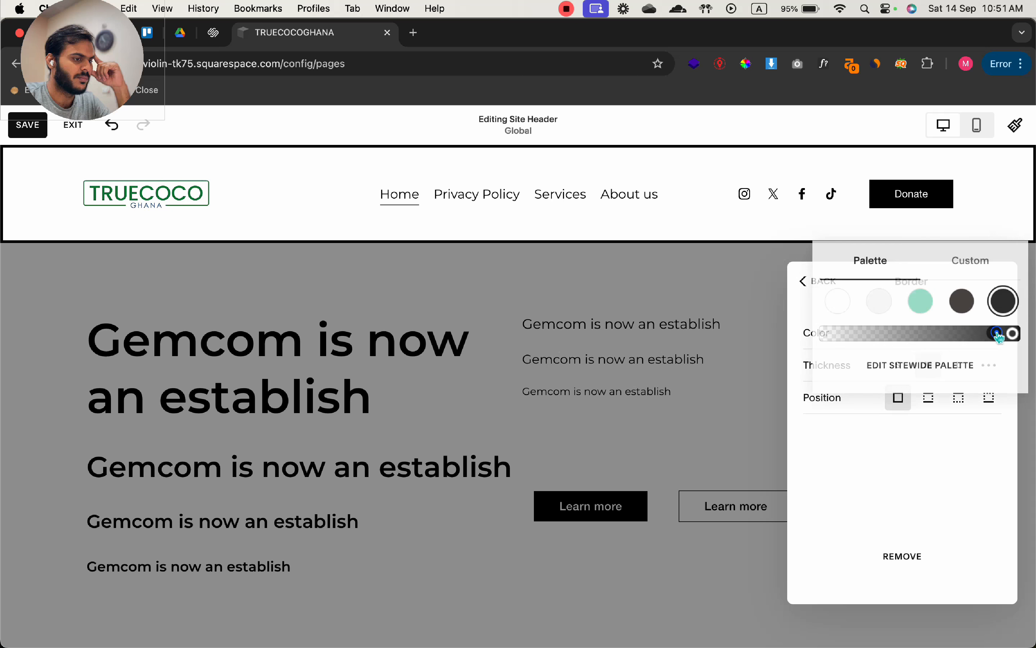
left_click(798, 303)
left_click(994, 362)
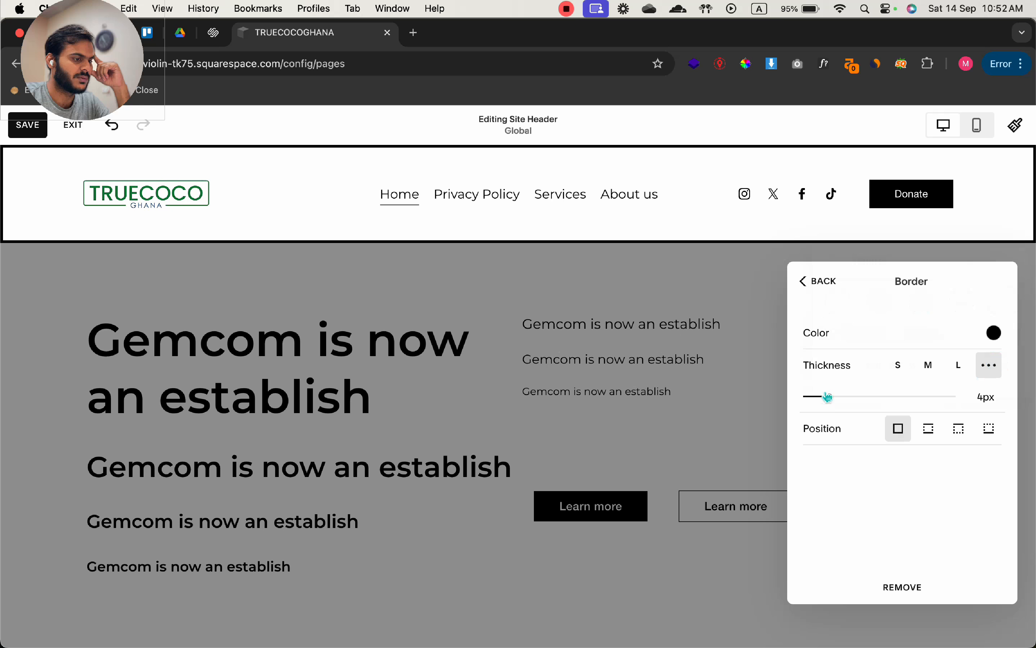
left_click_drag(827, 397, 811, 397)
- Try the top-and-bottom, top-only, bottom-only and all-sides positions on the header border, and remove the border
left_click(928, 428)
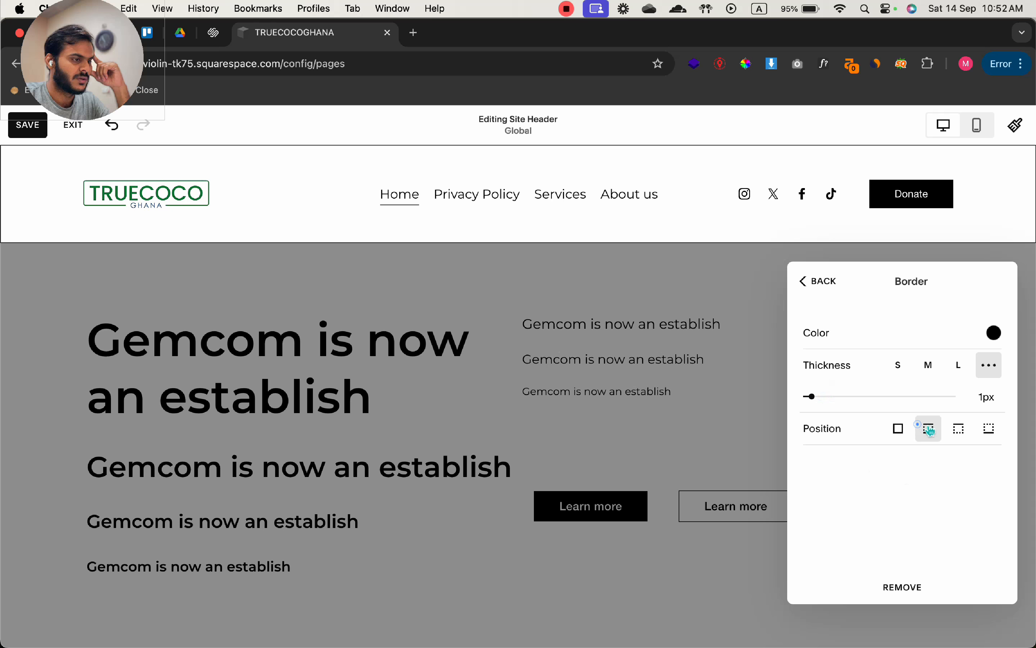
left_click(957, 429)
left_click(988, 429)
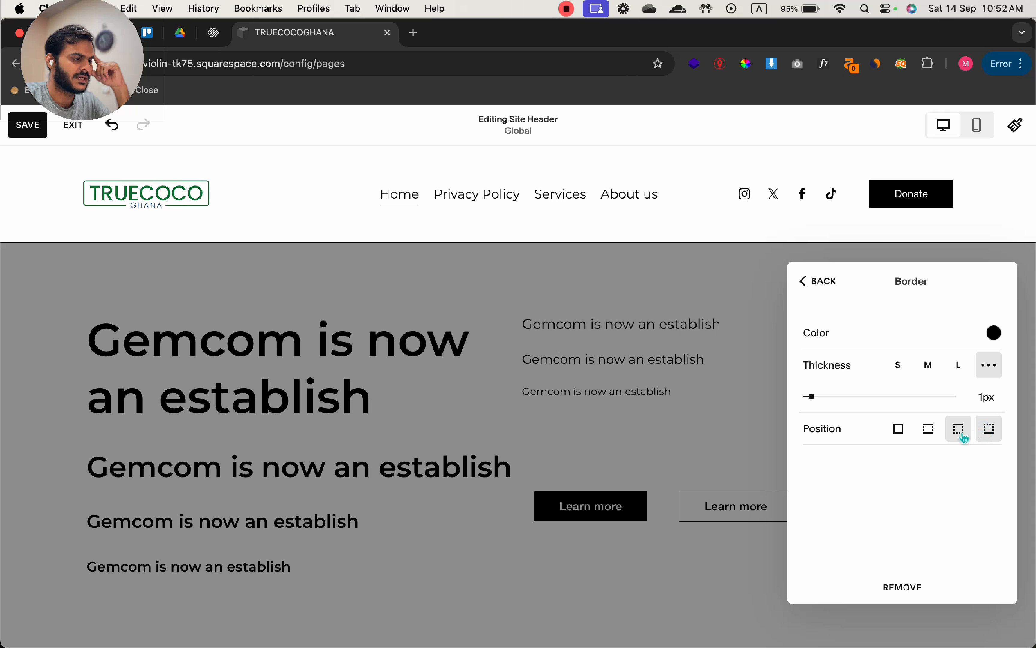
left_click(894, 429)
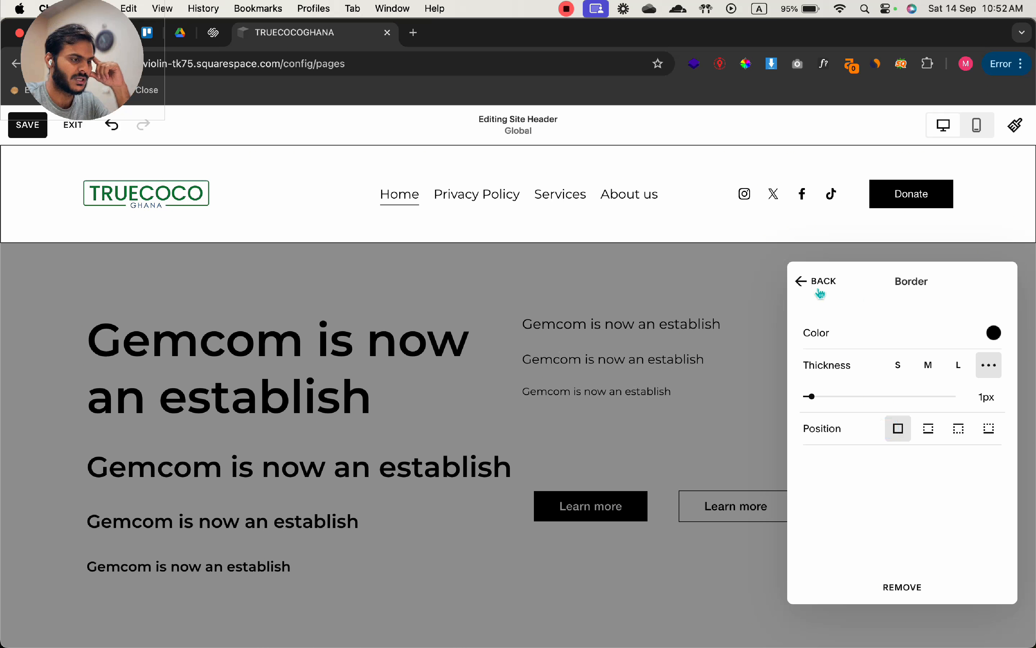
left_click(921, 581)
- Turn on fixed position for the header and save the header changes
scroll(923, 486, "down", 4)
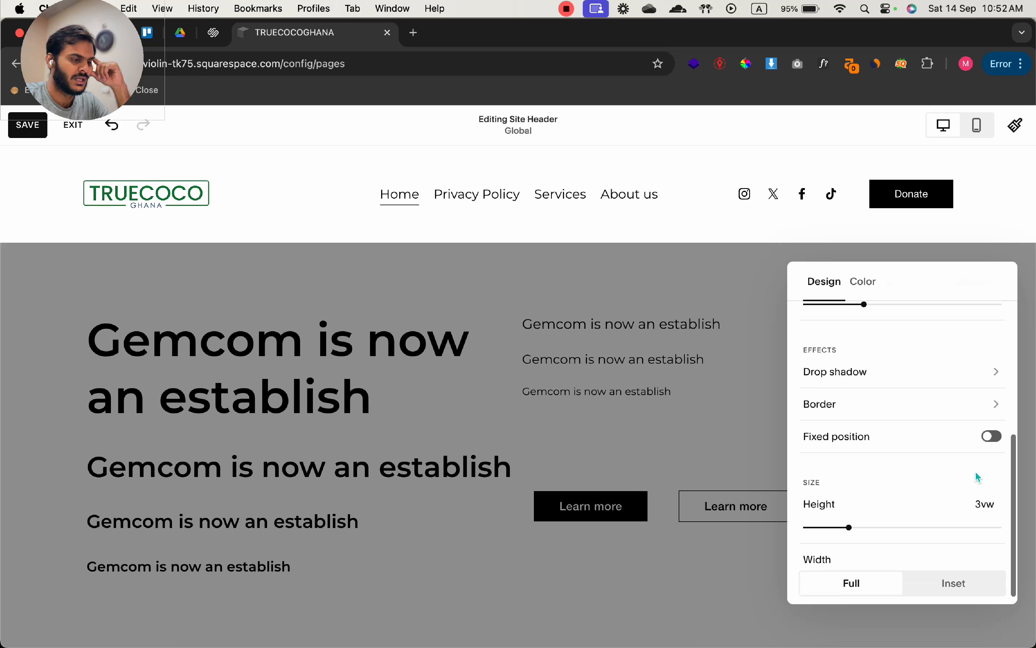
left_click(991, 437)
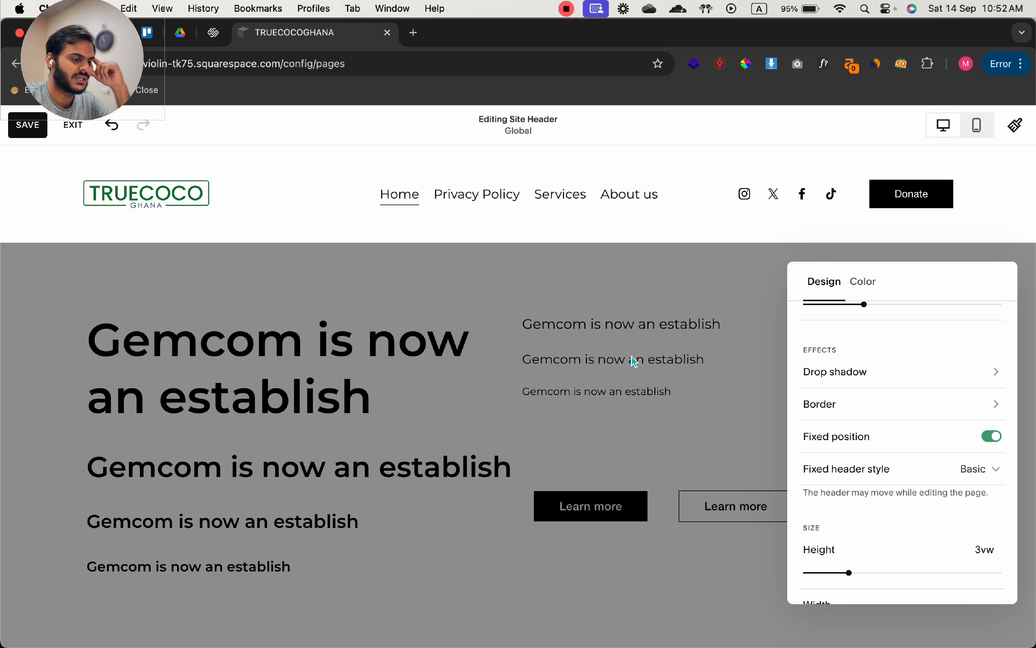
left_click(695, 363)
scroll(697, 369, "down", 5)
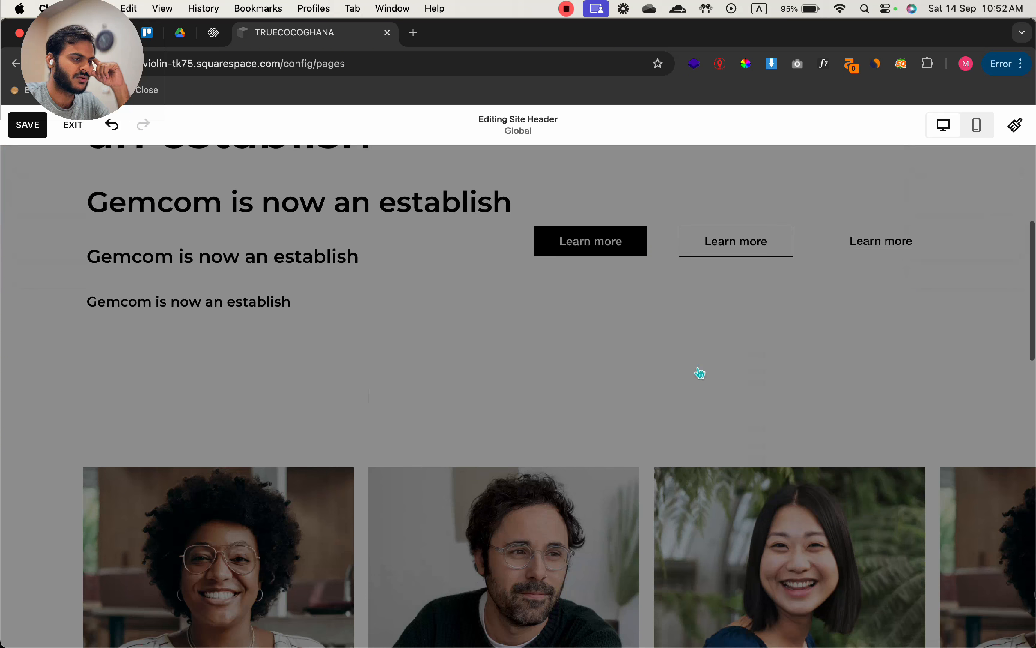
scroll(698, 370, "up", 5)
left_click(39, 134)
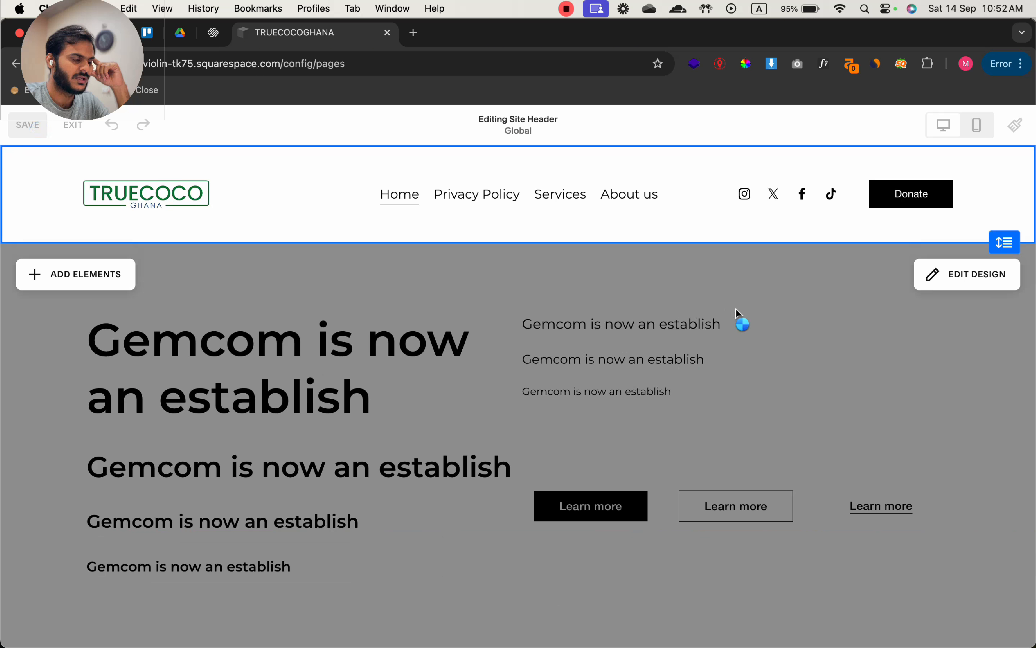